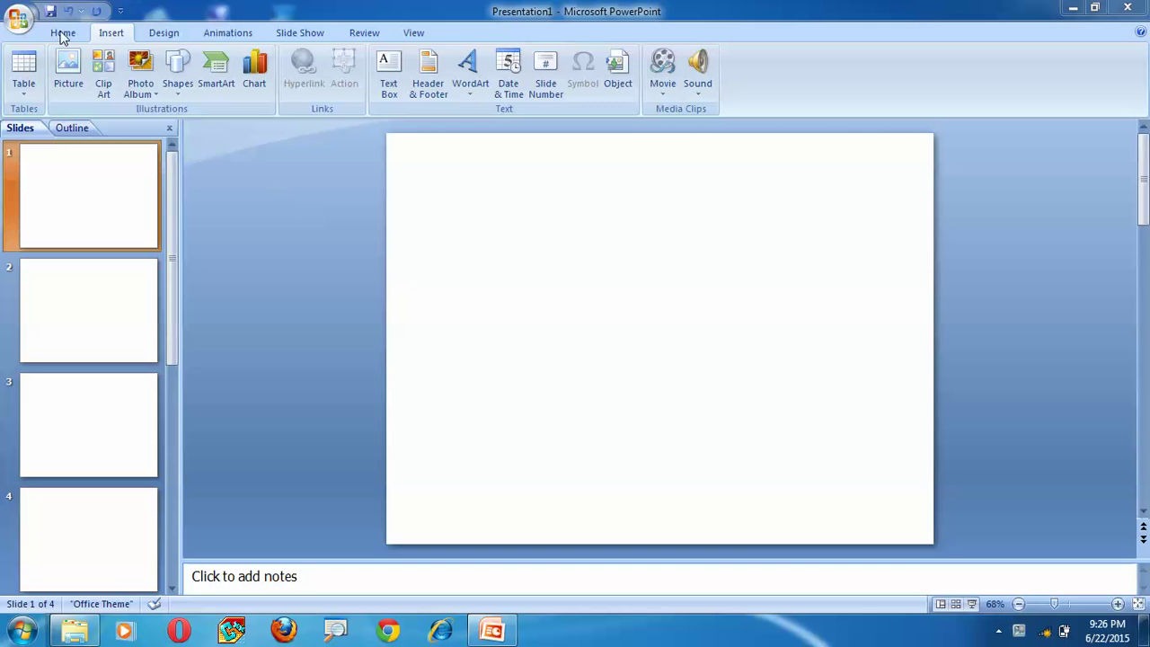
Open the Clip Art pane and launch Microsoft Clip Organizer, bringing its window to the front.
click(105, 76)
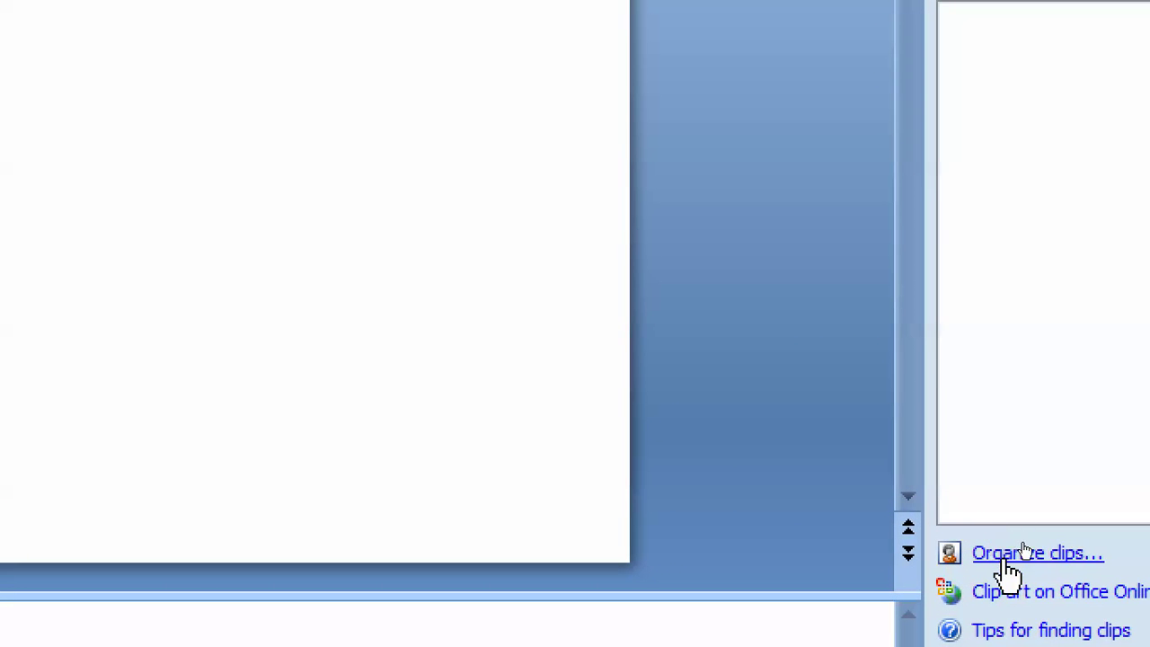
click(1011, 554)
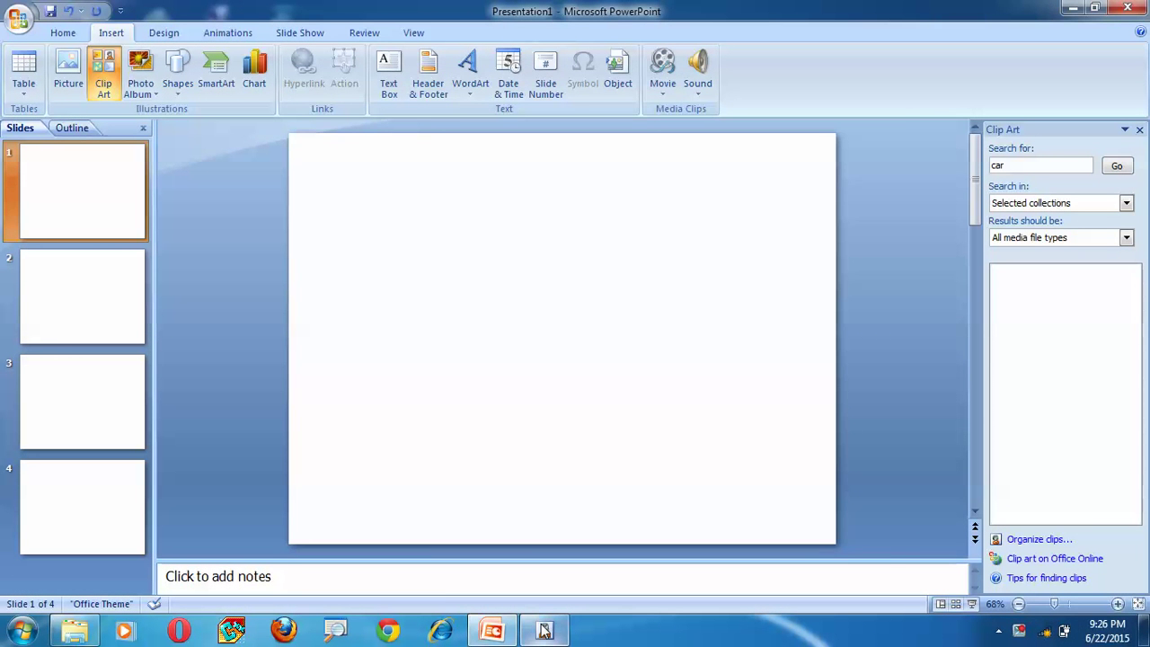
click(544, 630)
Browse the Office Collections through Animals, Arts, AutoShapes and Backgrounds to the Business collection.
click(334, 239)
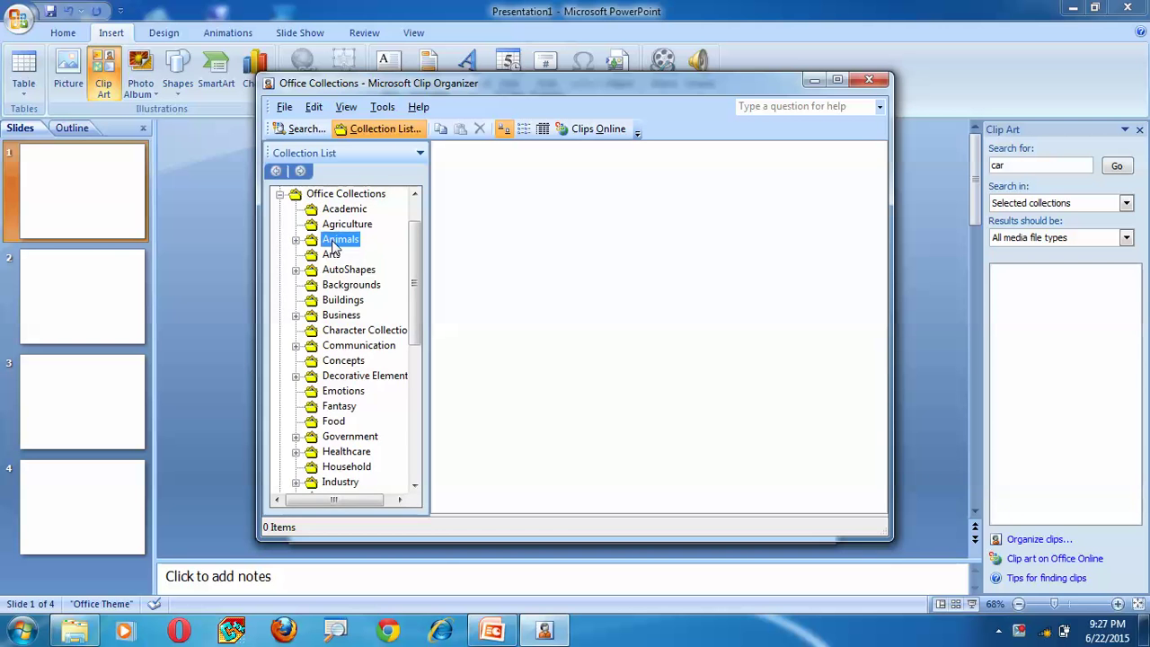
click(336, 240)
click(330, 285)
click(332, 302)
click(332, 316)
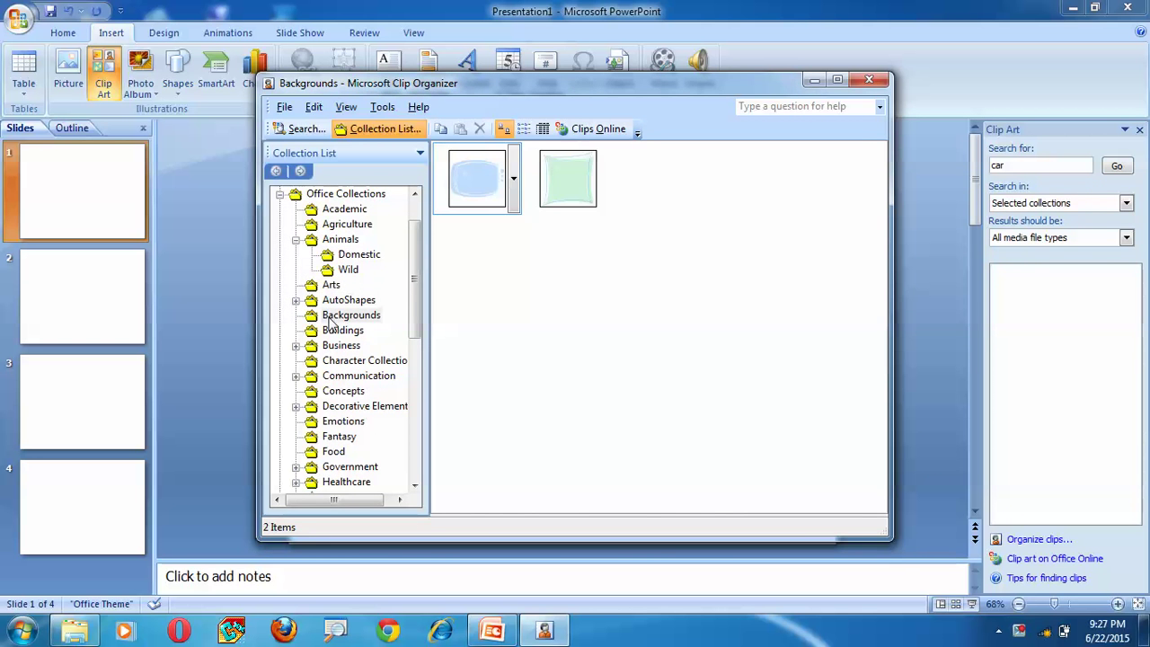
click(334, 345)
Copy the woman-at-a-computer clip and close the organizer, keeping the clip on the clipboard.
click(558, 170)
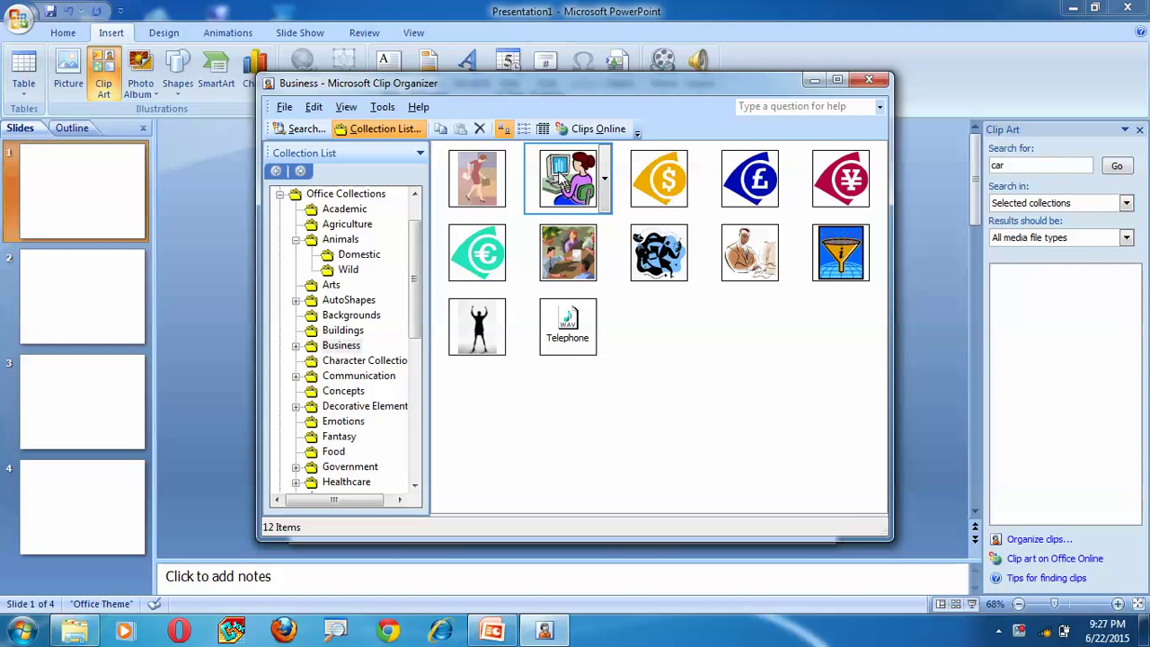
right_click(558, 171)
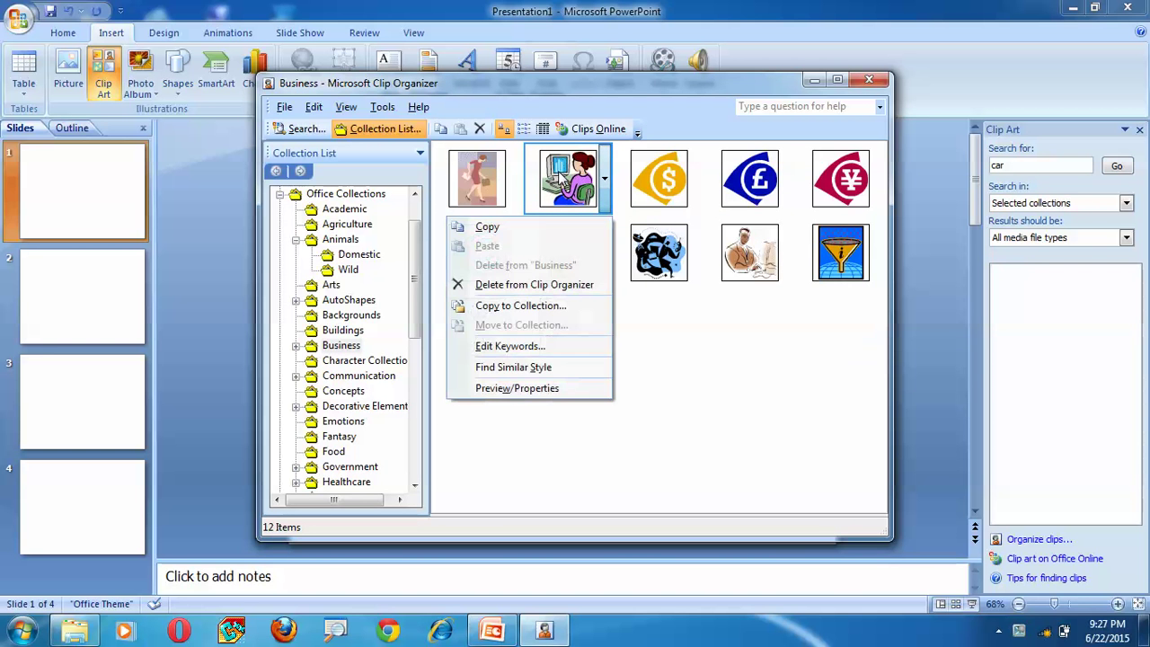
click(485, 226)
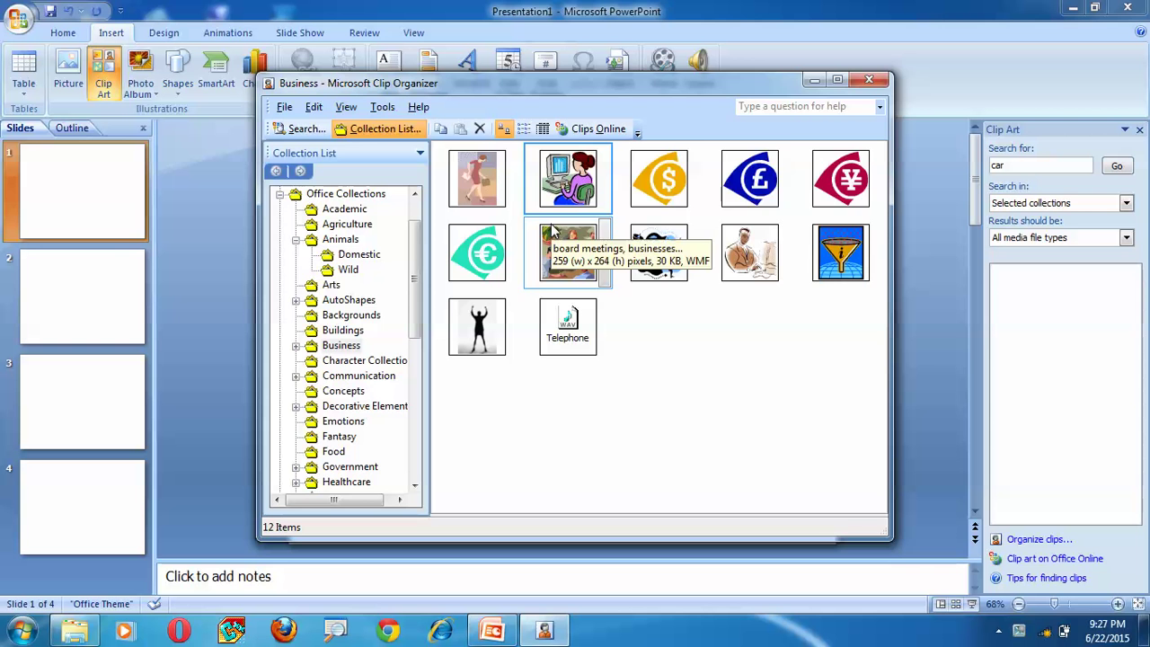
click(870, 82)
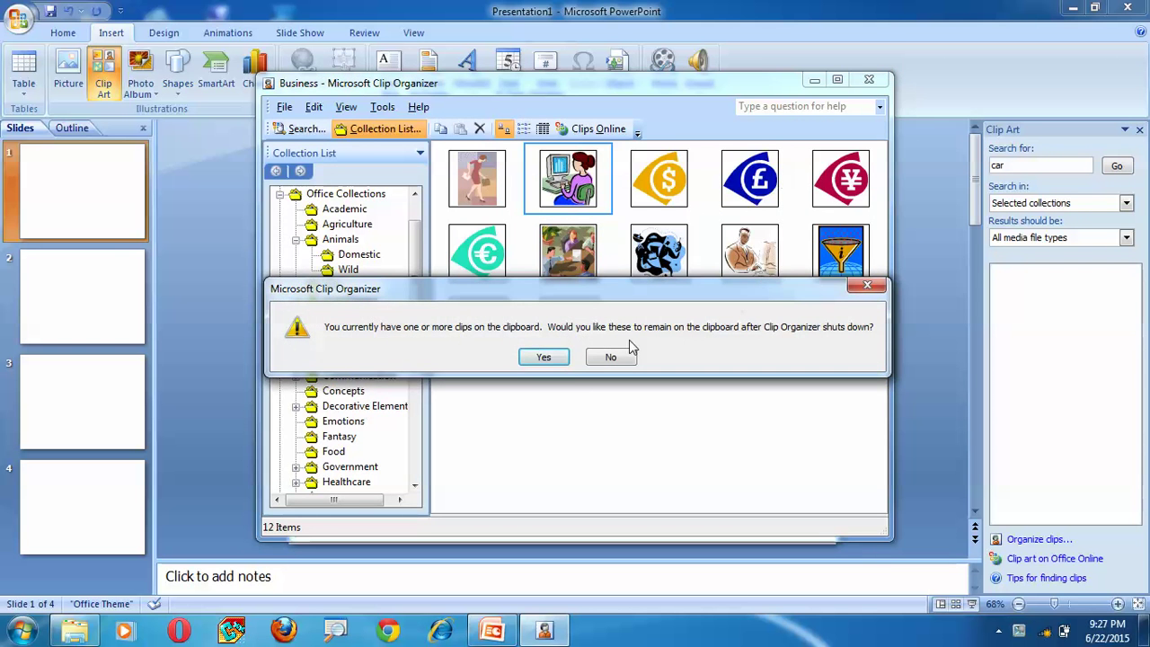
click(543, 357)
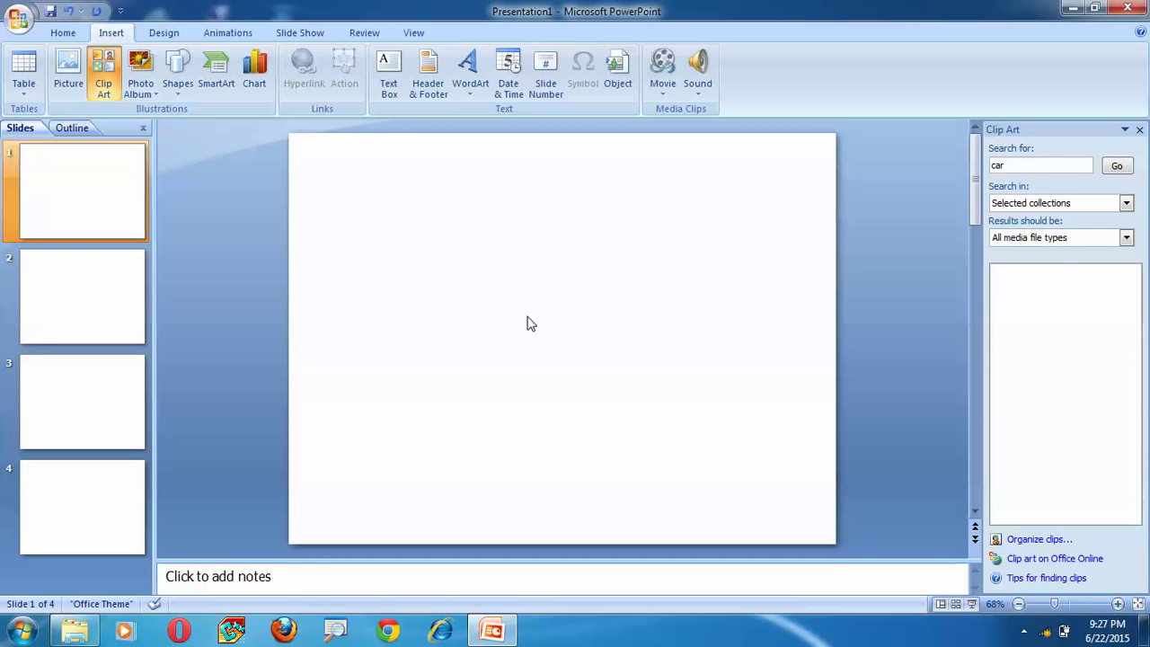
Paste the computer-user clip at the slide's upper left and insert the green race car from a 'car' search.
right_click(528, 317)
click(568, 364)
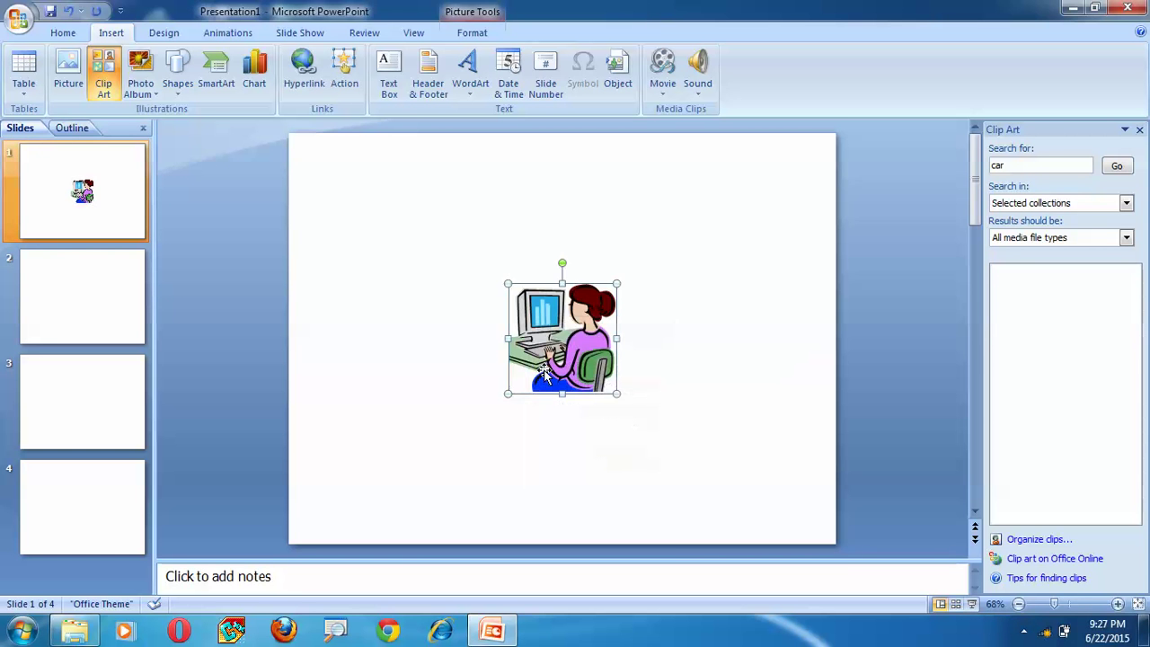
mouse_move(544, 374)
mouse_down()
mouse_move(479, 295)
mouse_move(404, 239)
mouse_up()
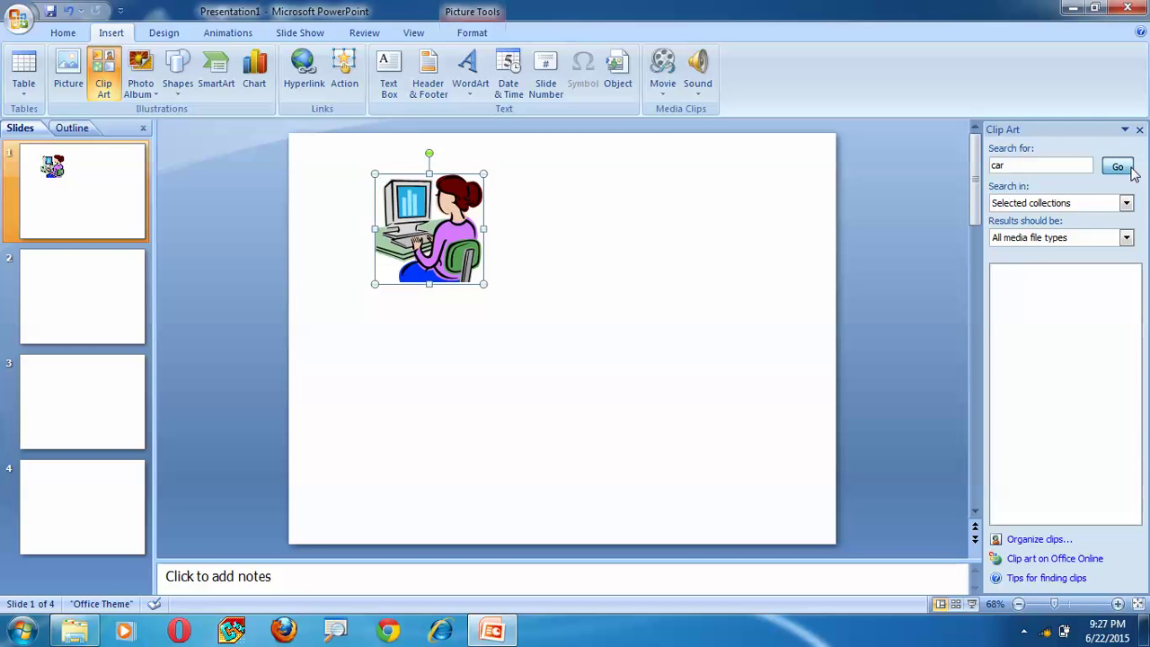
click(1117, 165)
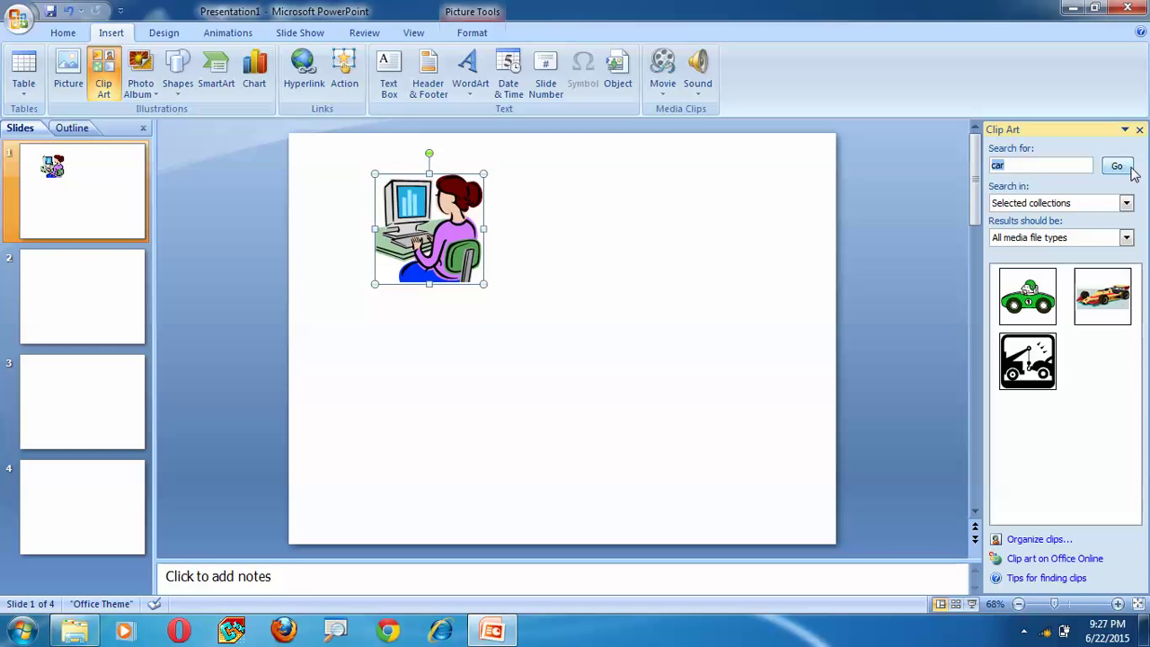
click(1035, 295)
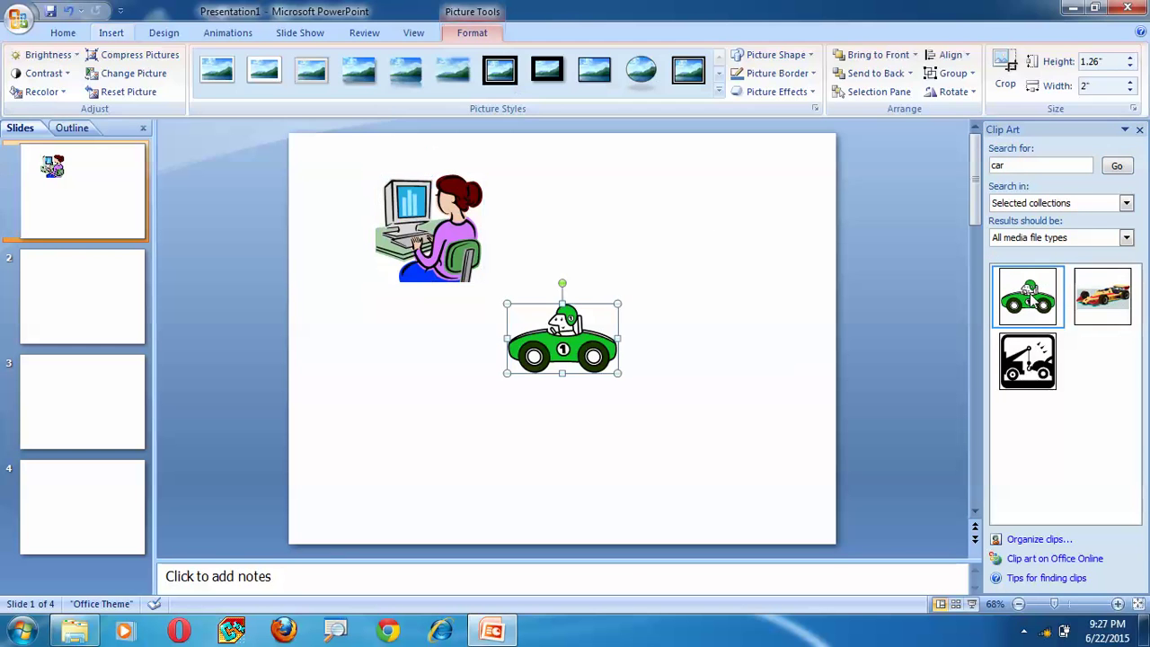
Change the Clip Art search term to 'hello', run the search, then clear the term.
click(1029, 166)
key(BackSpace)
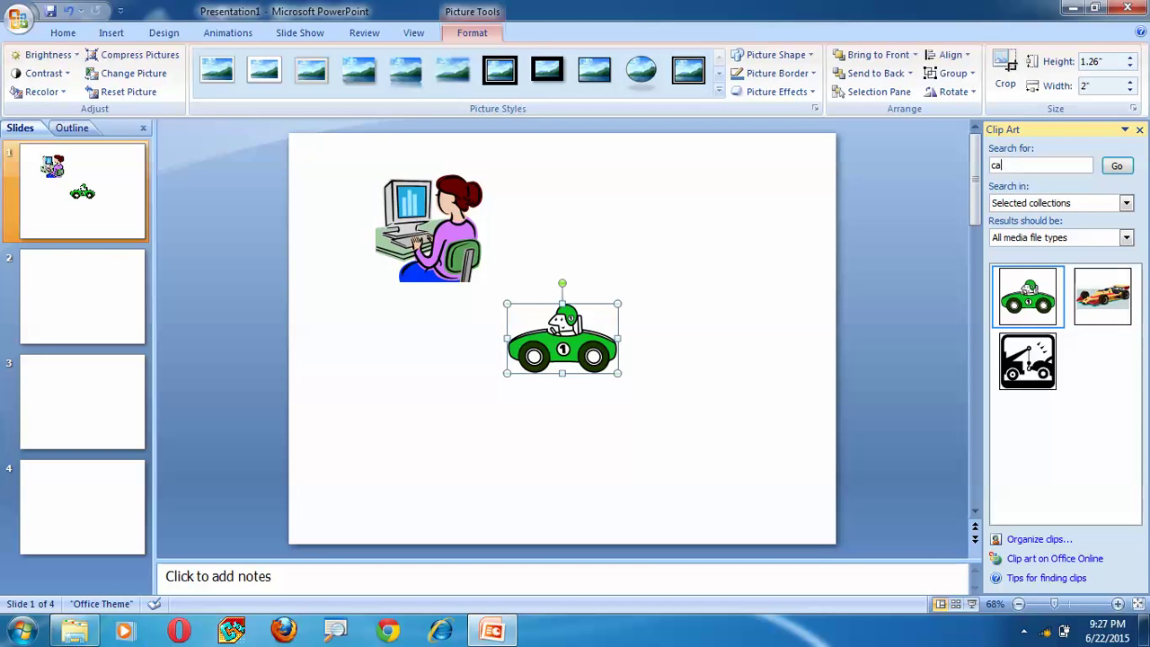
text(he)
key(BackSpace)
key(BackSpace)
text(lo)
click(1116, 167)
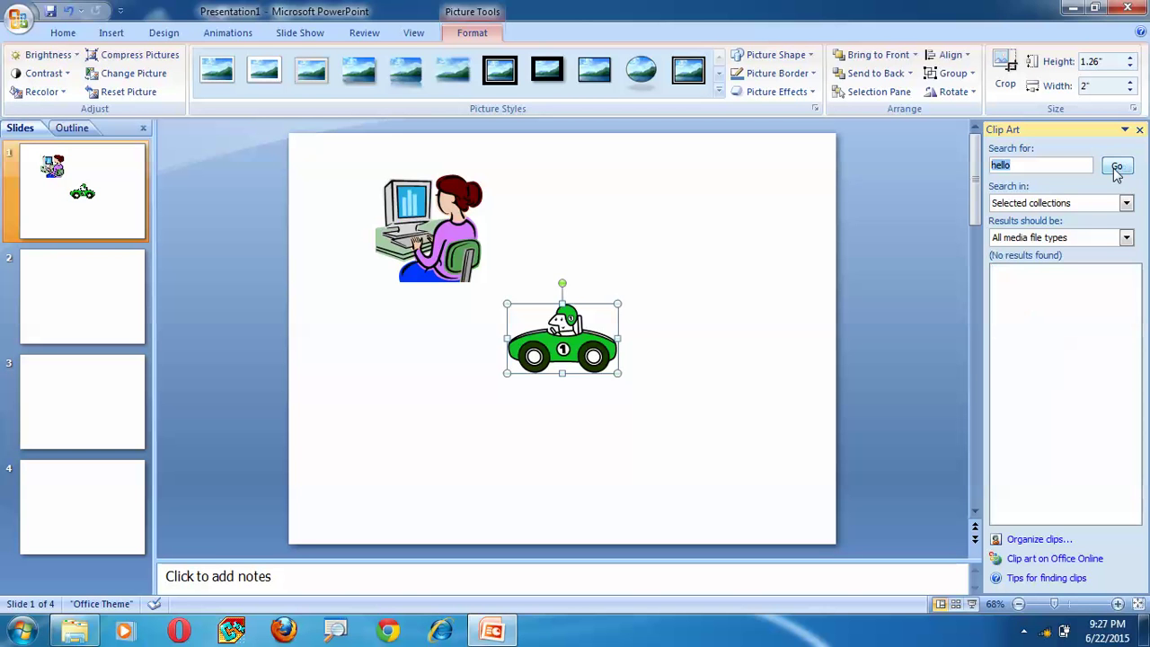
key(BackSpace)
text(building)
Search clip art for 'building' and place the pagoda at upper right, stretched to 3.08" tall.
click(1112, 170)
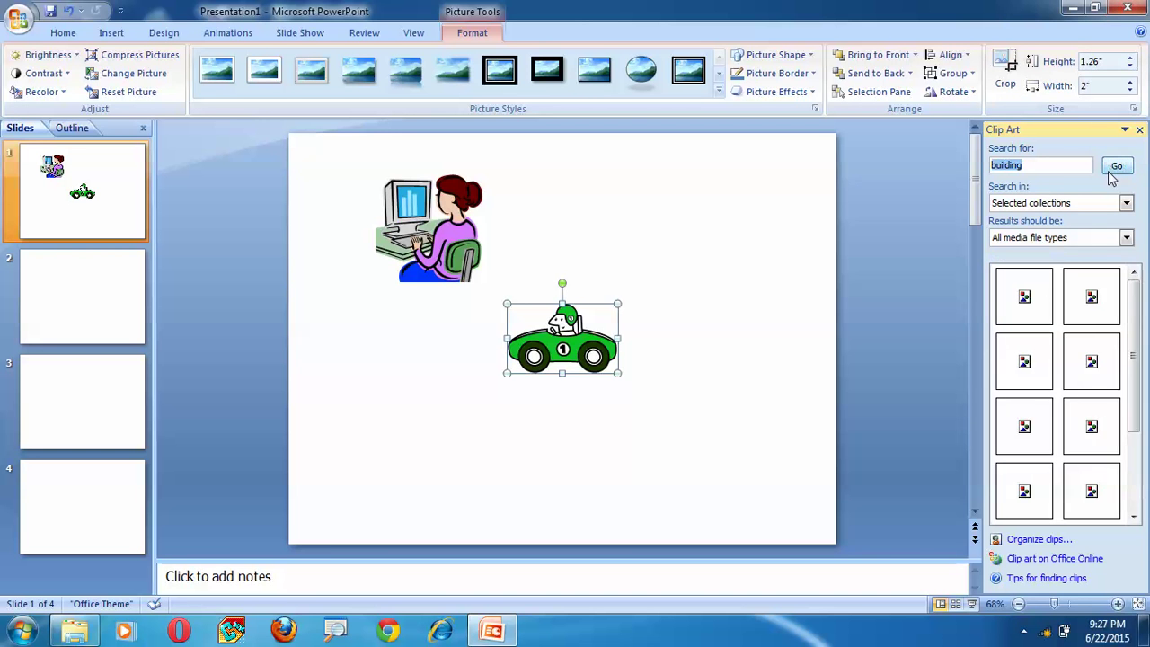
click(1020, 167)
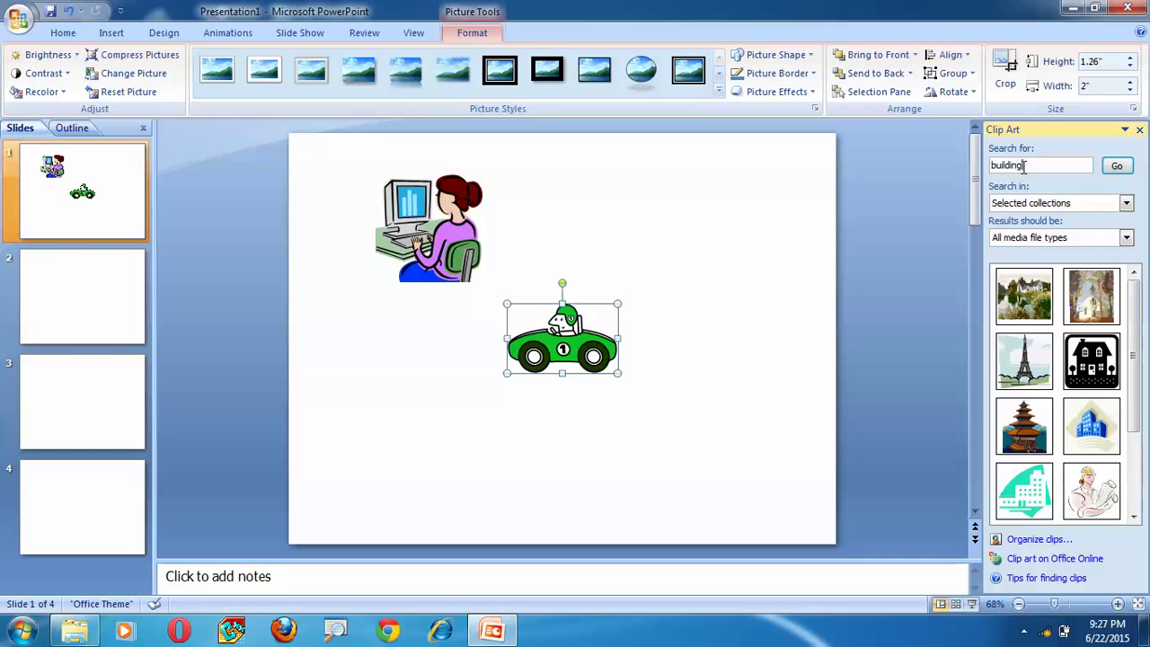
click(1105, 171)
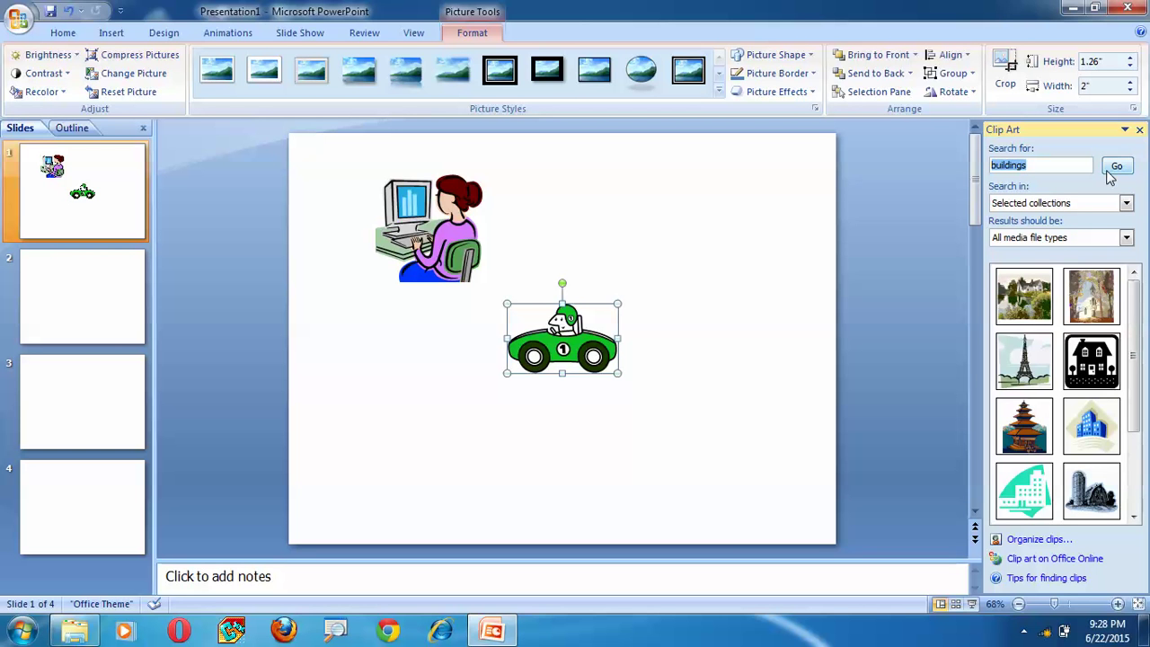
click(1045, 165)
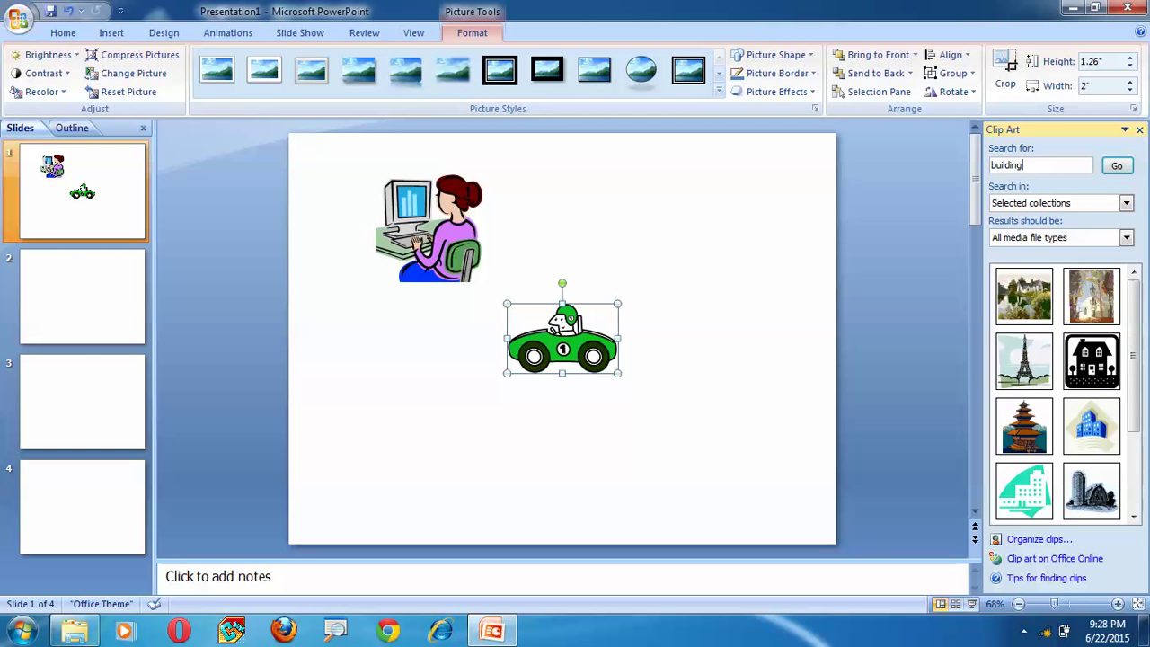
click(1023, 434)
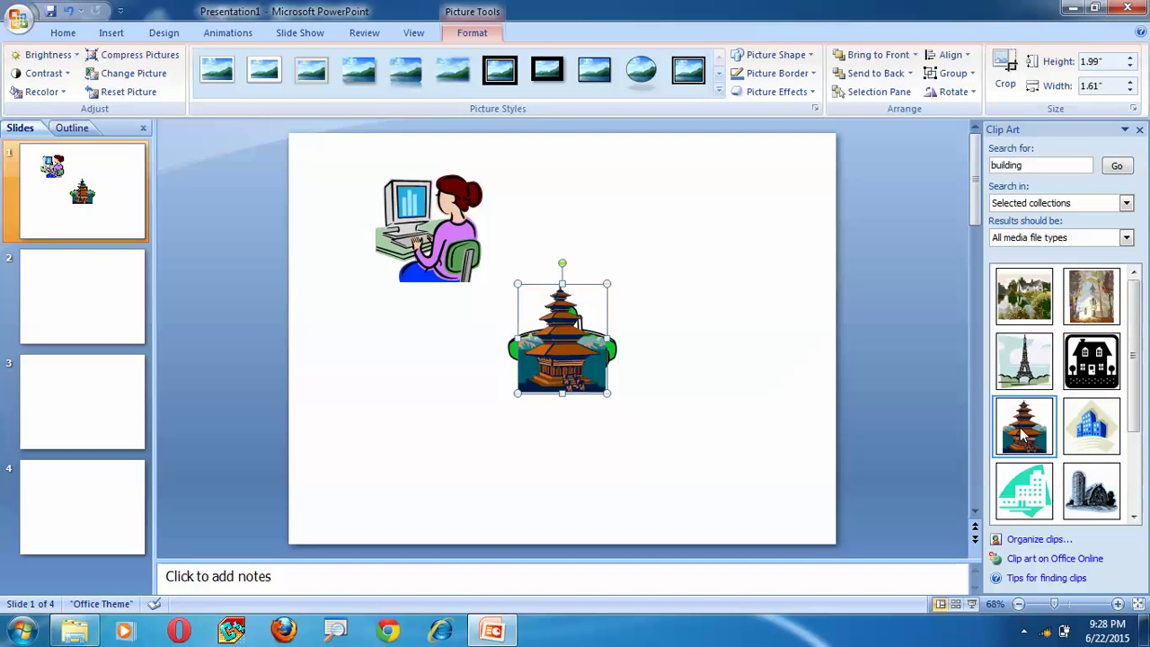
drag(552, 334, 712, 218)
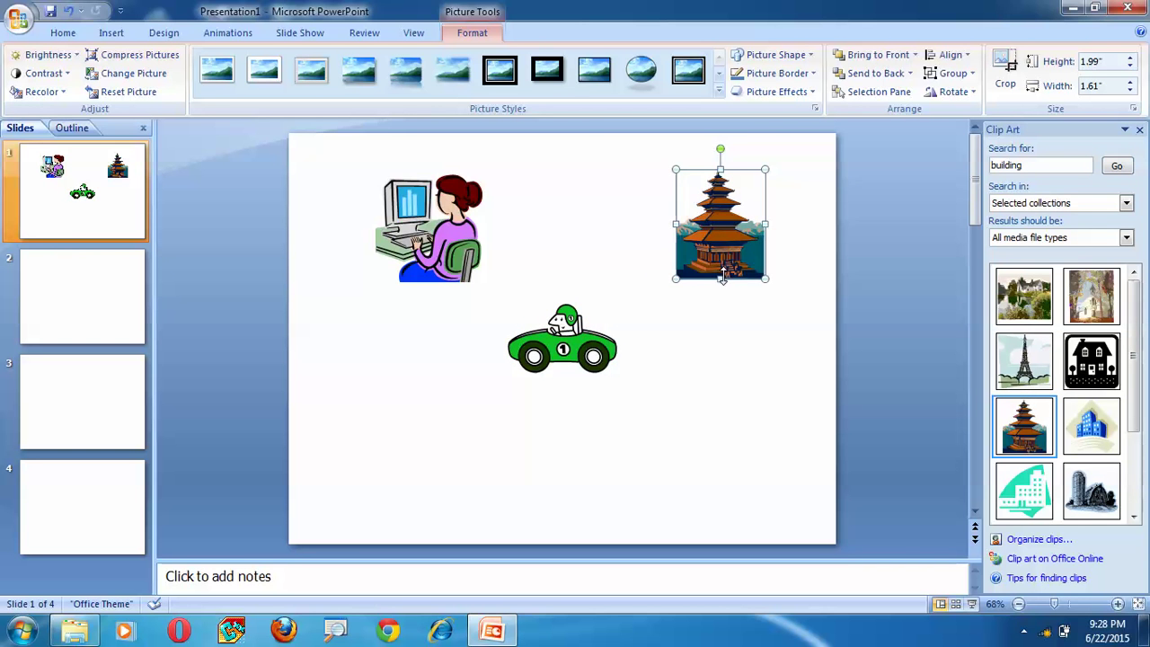
drag(721, 277, 721, 339)
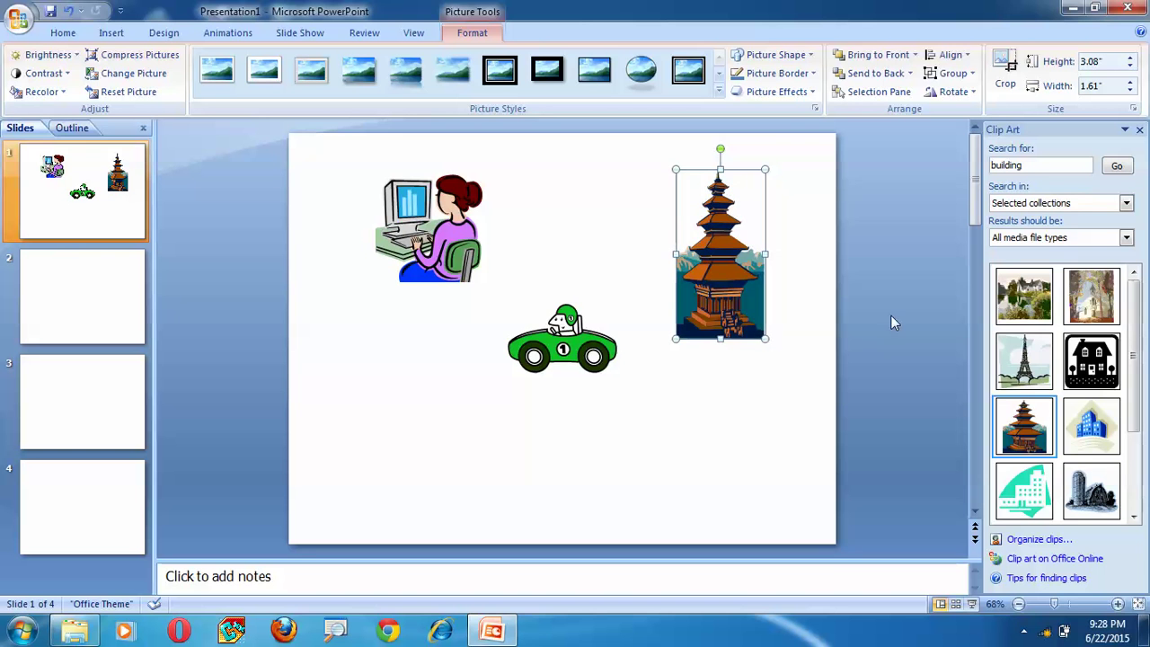
Insert the Eiffel Tower clip at the slide's lower left.
click(1015, 355)
mouse_move(570, 339)
mouse_down()
mouse_move(356, 372)
mouse_move(431, 403)
mouse_up()
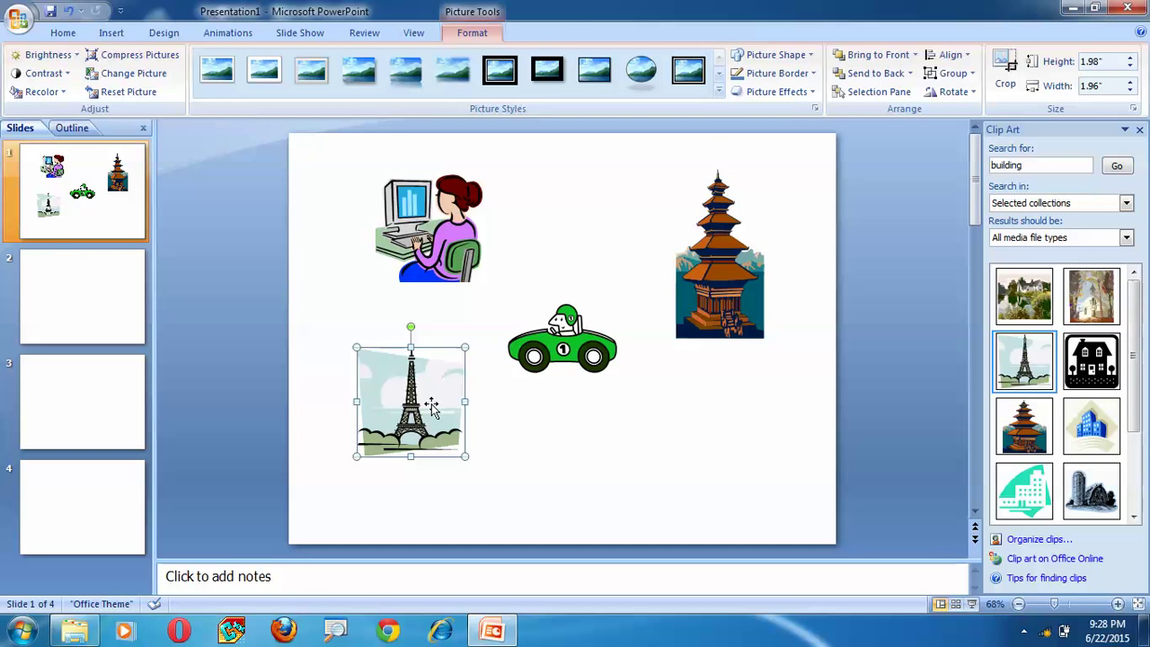
click(726, 284)
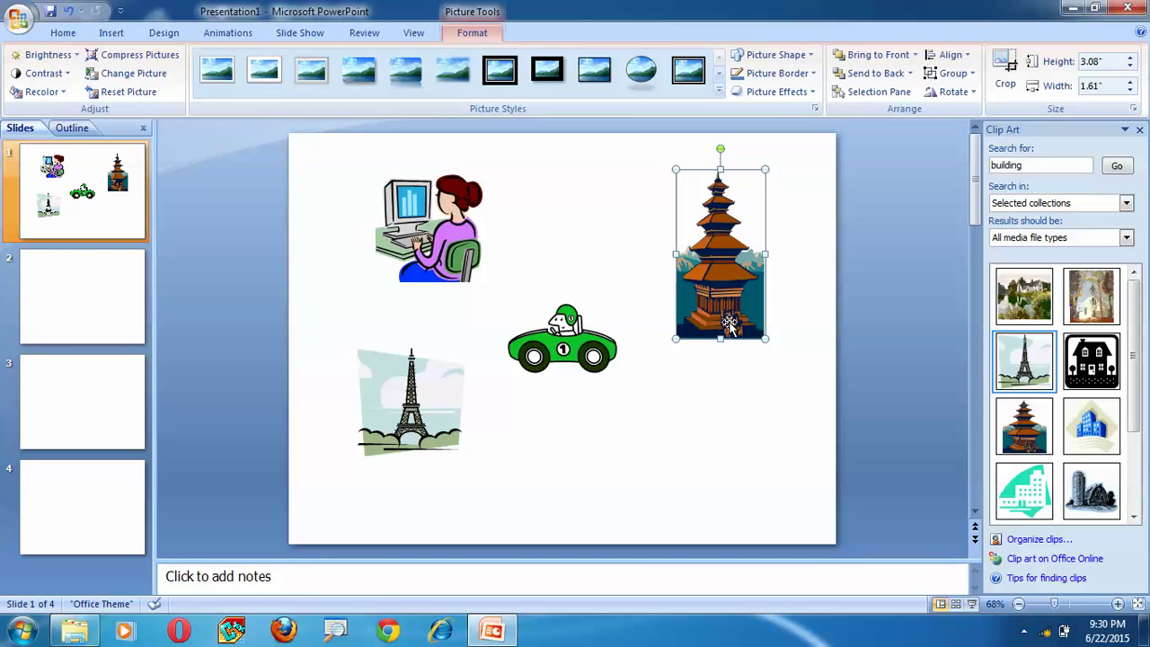
Delete all four clip pictures from slide 1, then return to slide 1 after viewing slides 2 and 3.
key(ctrl+a)
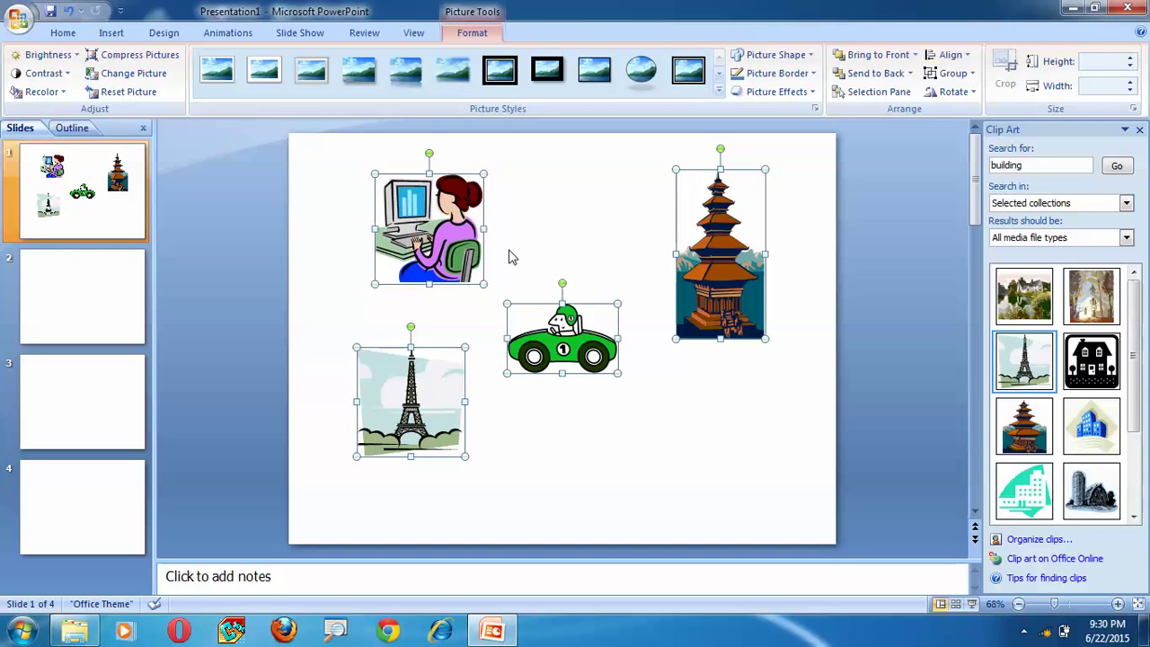
key(Delete)
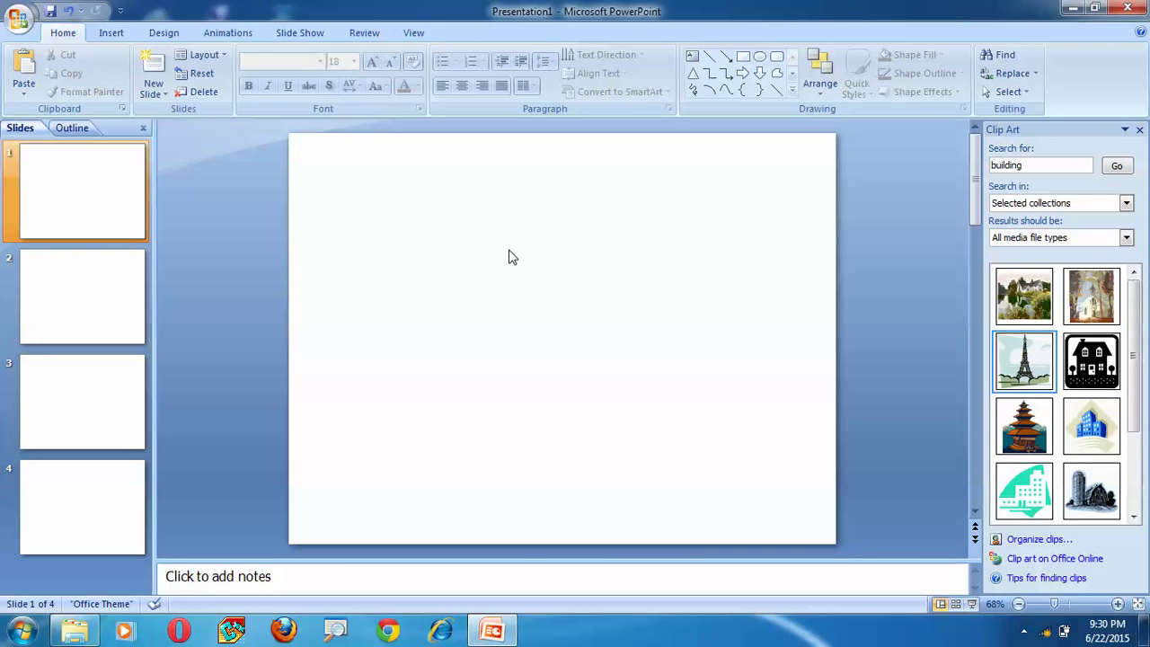
click(69, 298)
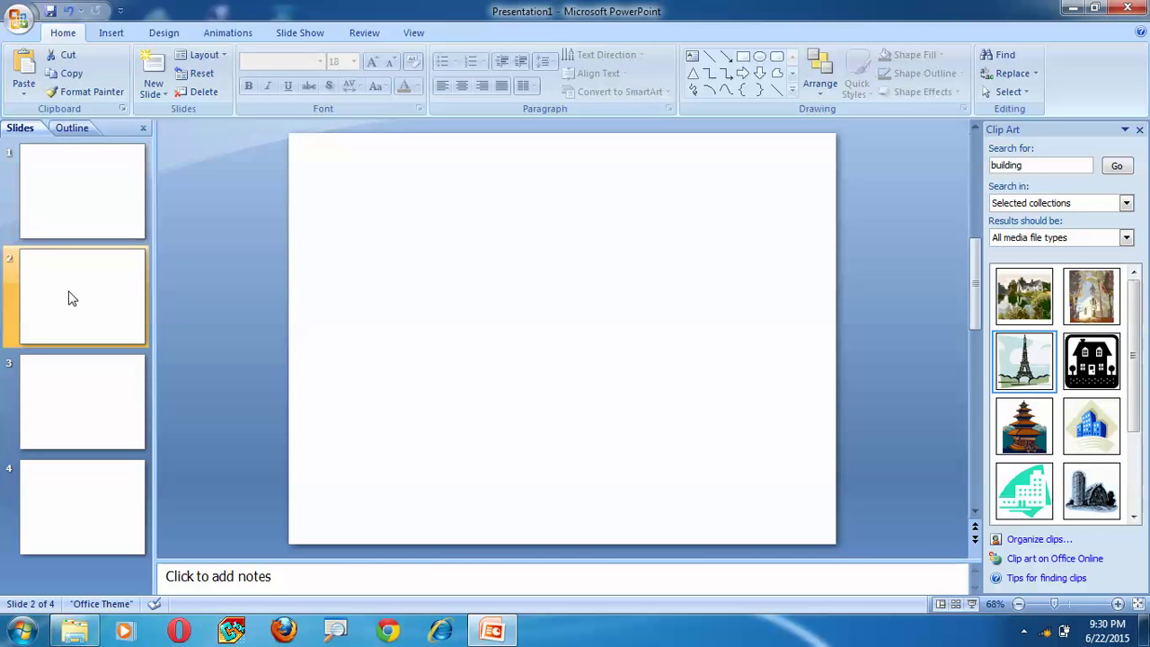
click(63, 363)
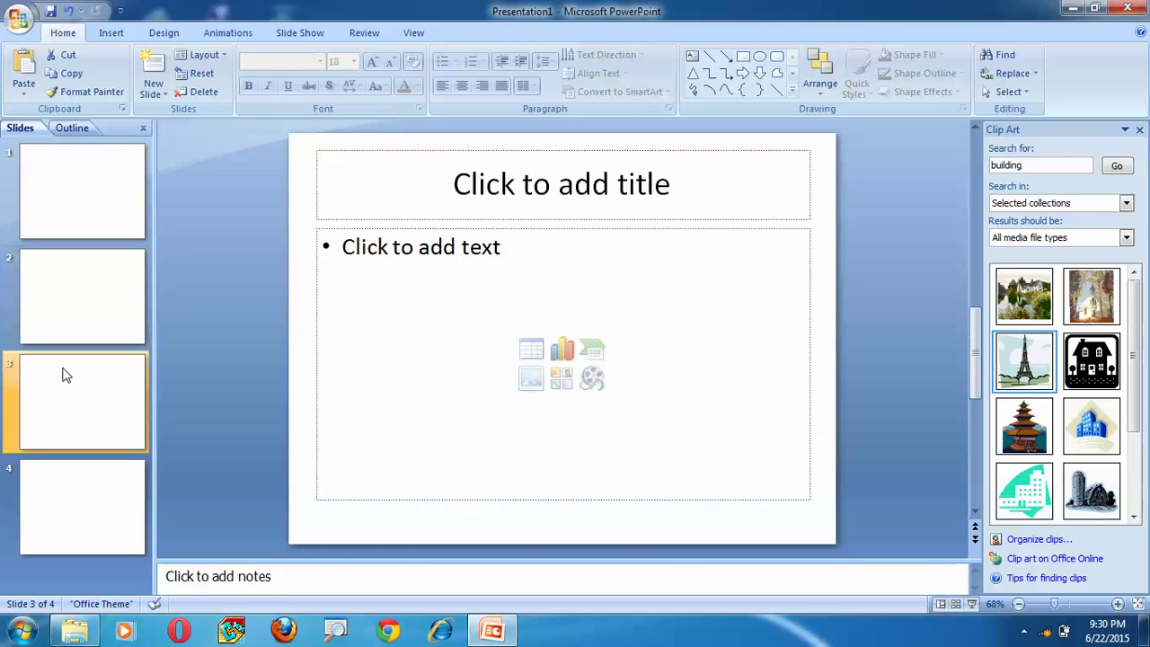
click(88, 216)
Pick the Text Box drawing tool from the Insert Shapes gallery.
click(111, 32)
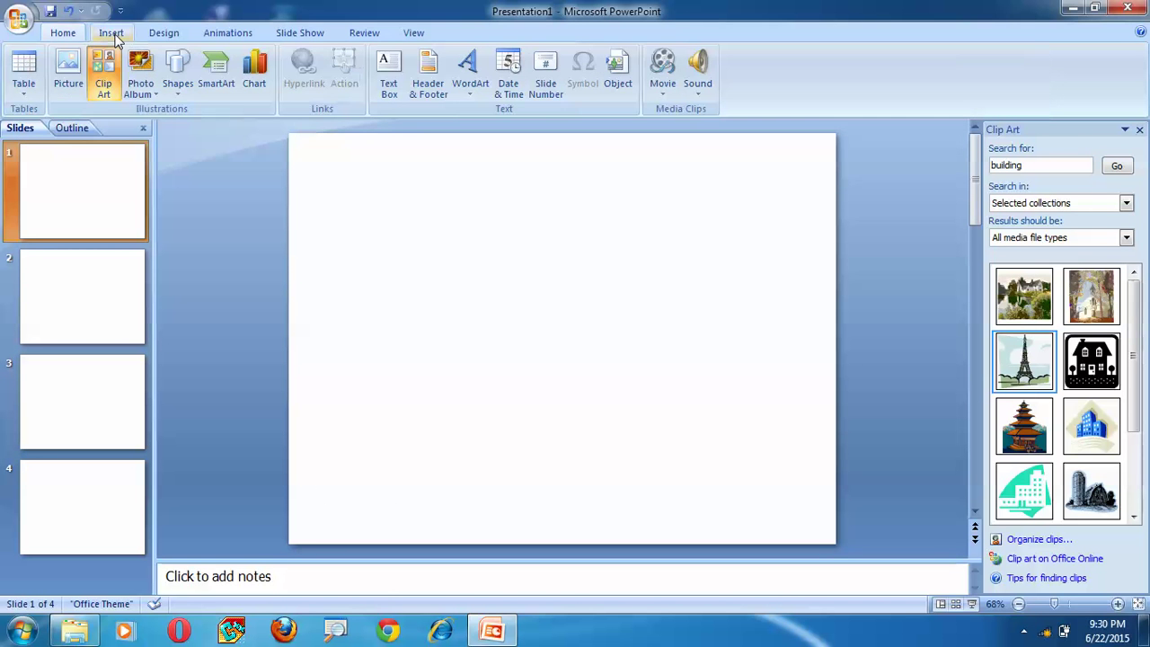
click(184, 88)
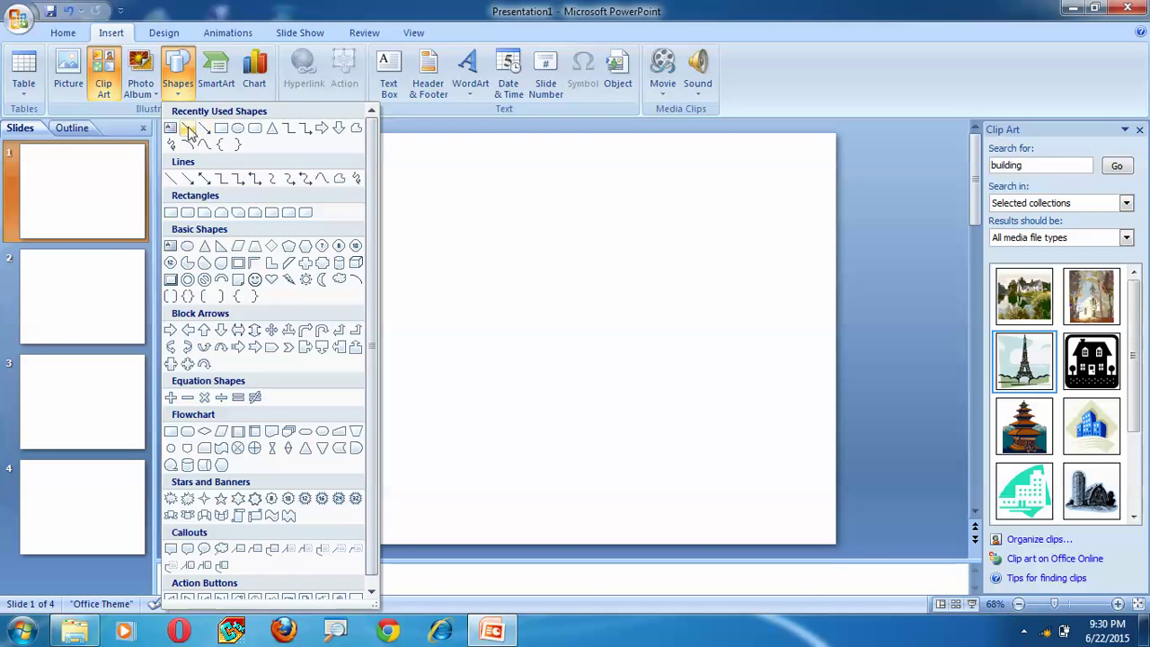
click(170, 127)
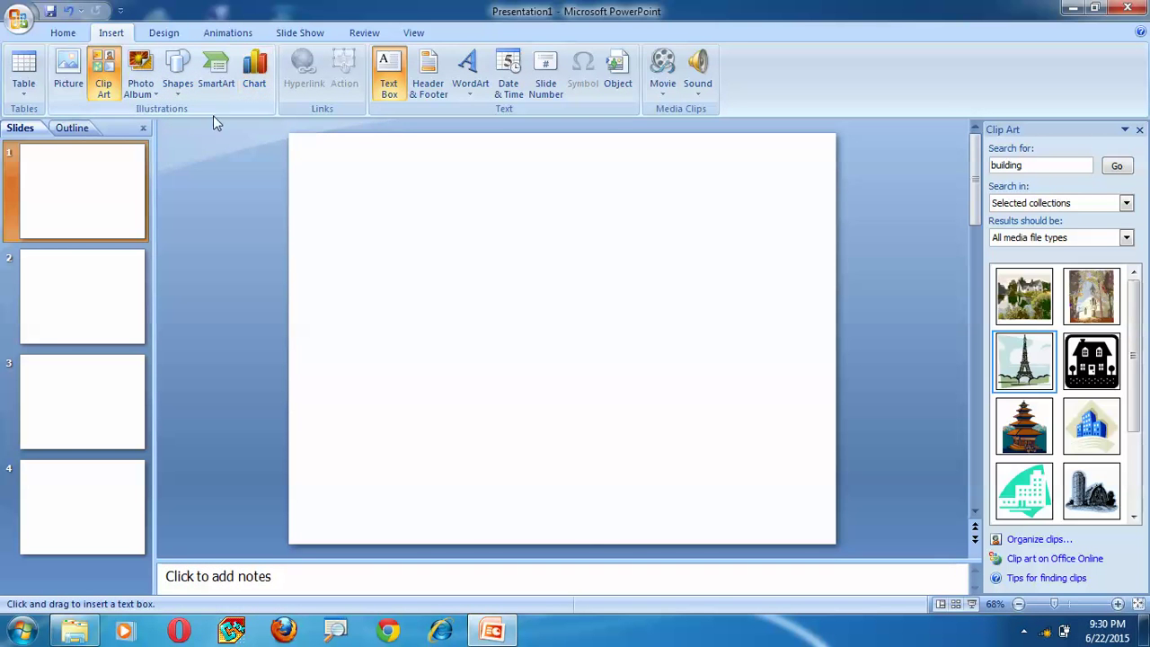
key(Escape)
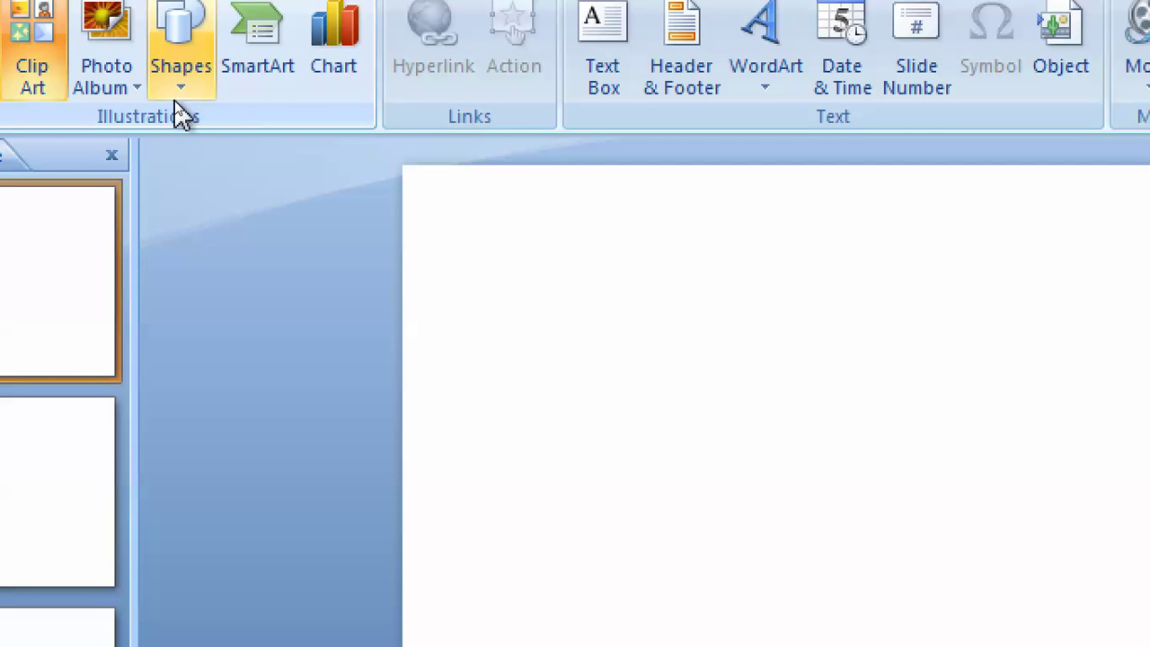
click(181, 85)
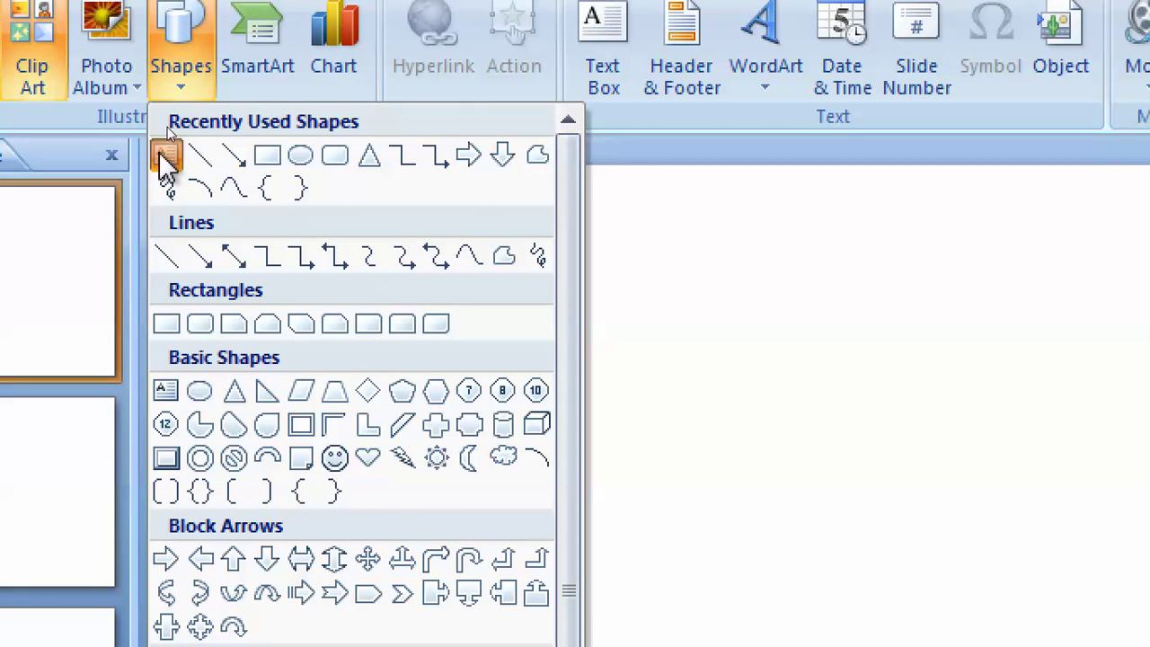
click(162, 153)
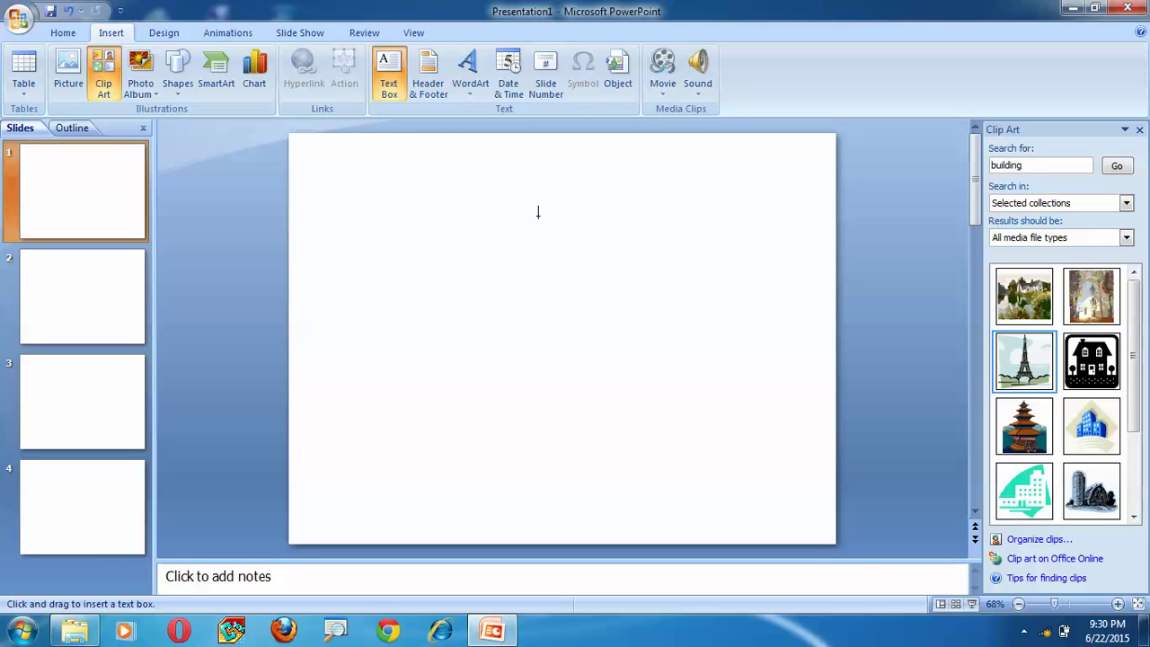
Draw a text box near the top of slide 1 and type four filler lines, 'jjdskfjkjd s' through 'jdsf'.
drag(430, 208, 754, 421)
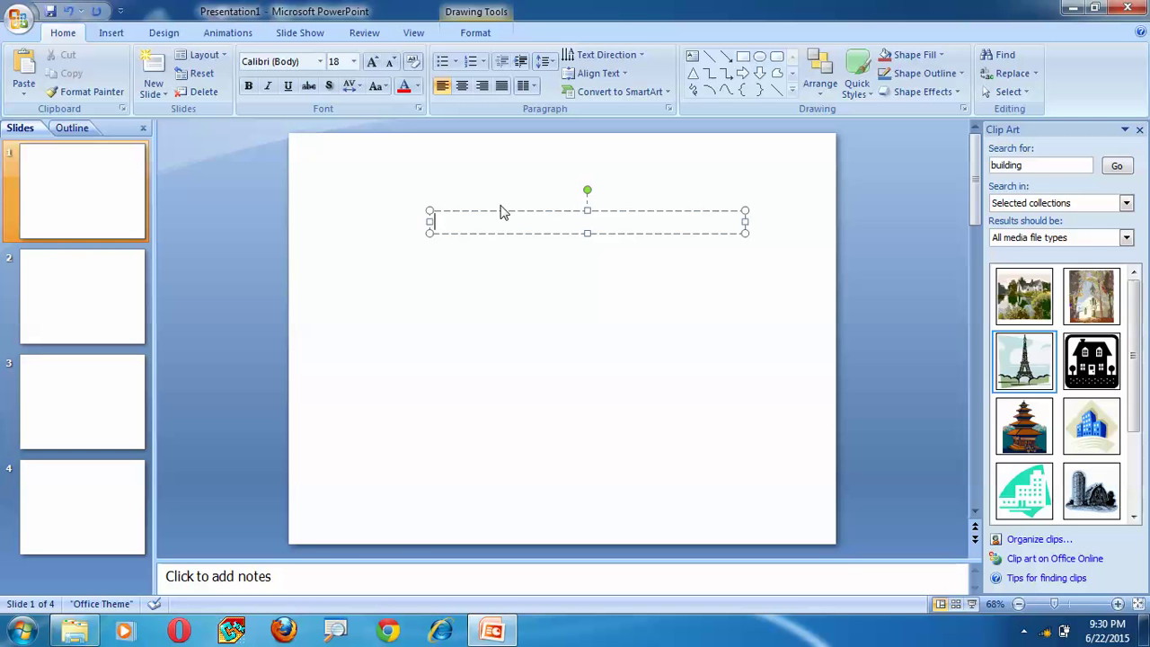
text(jjdskfjkjd s)
key(Return)
text(dsjfkdsfkd)
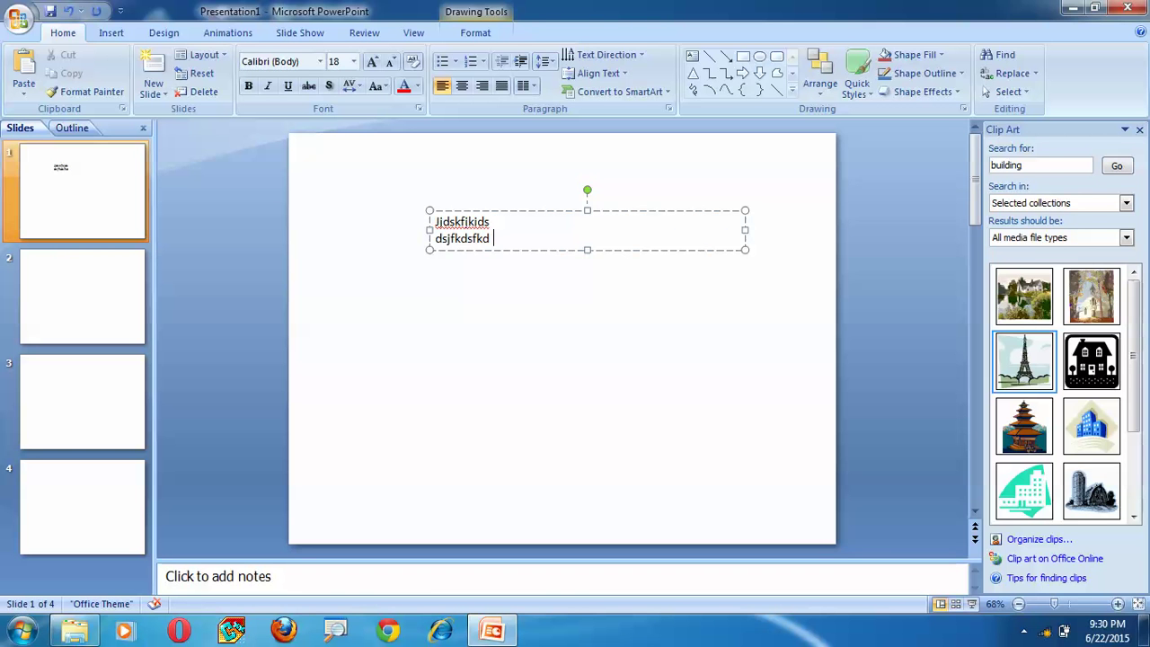
text(s)
key(Return)
text(dsjkfjds)
key(Return)
text(jdsf)
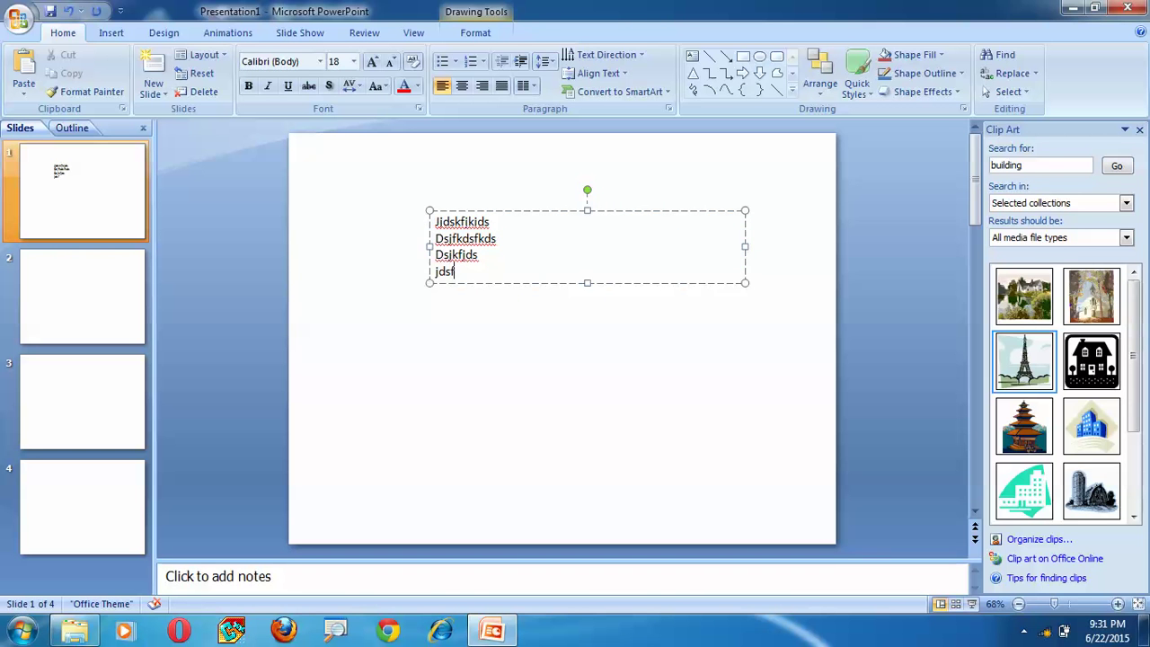
Finish the text box and look through slides 2–4 before returning to slide 1.
click(64, 221)
click(61, 290)
click(64, 374)
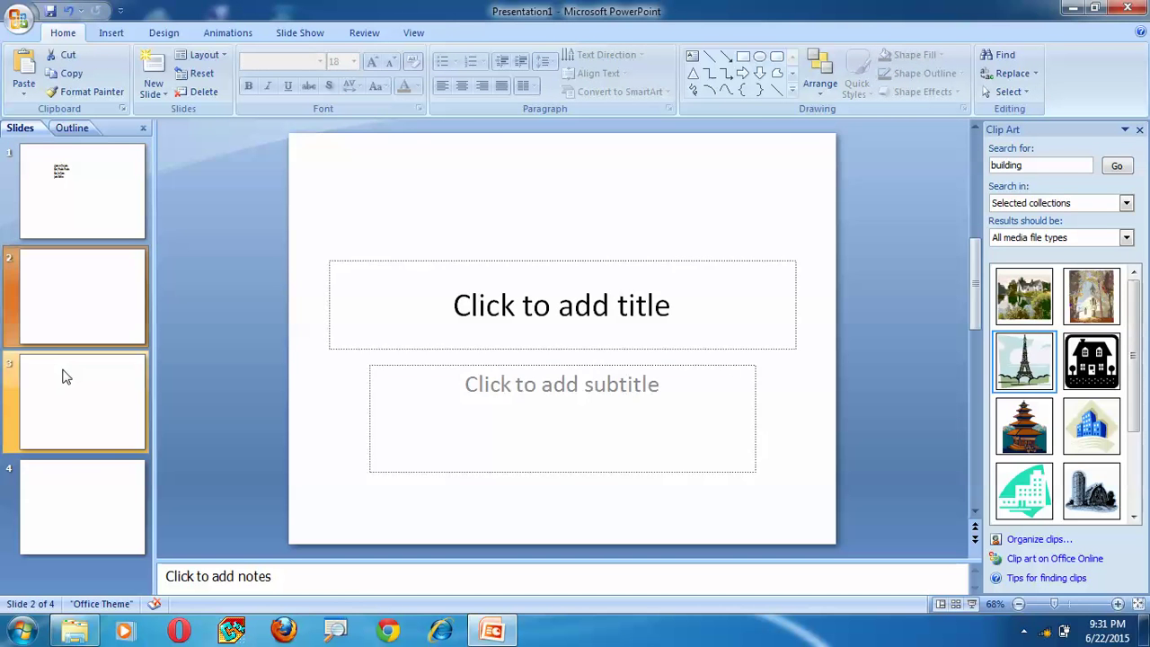
click(72, 477)
click(67, 216)
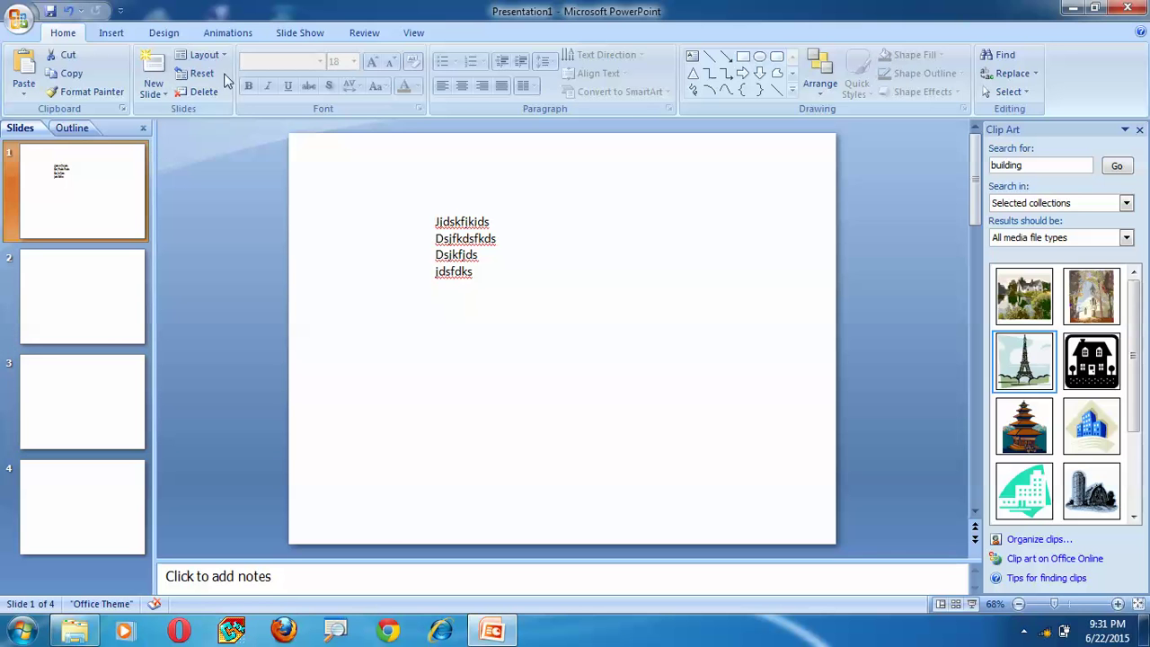
Draw a U-Turn Arrow shape below the text on slide 1.
click(121, 39)
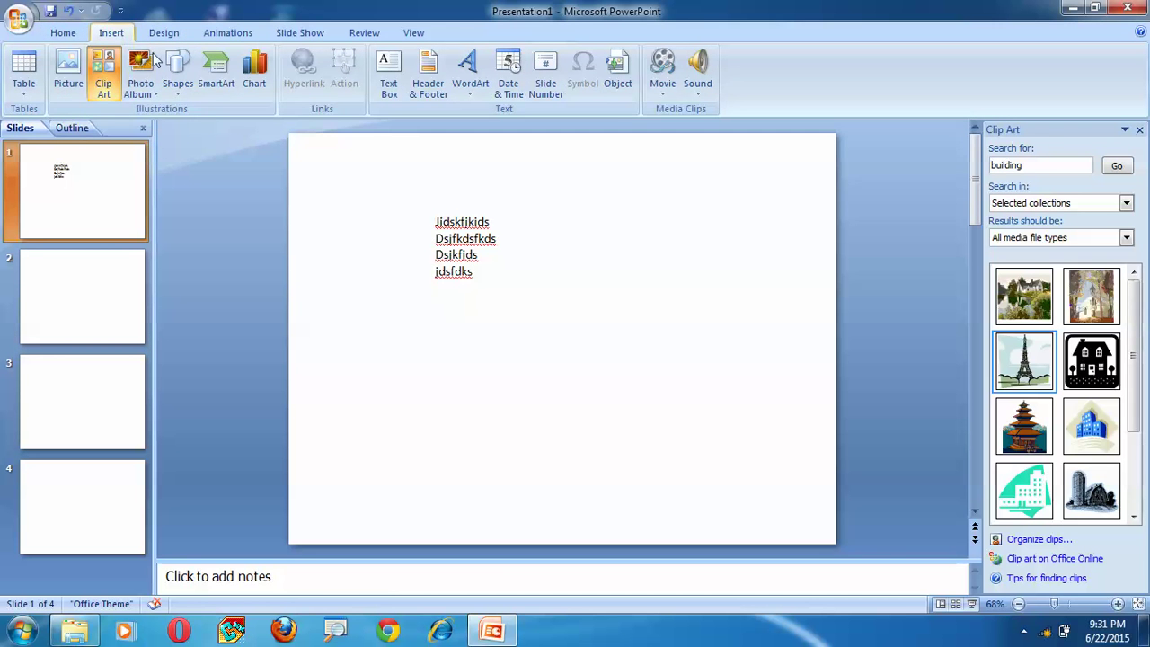
click(174, 94)
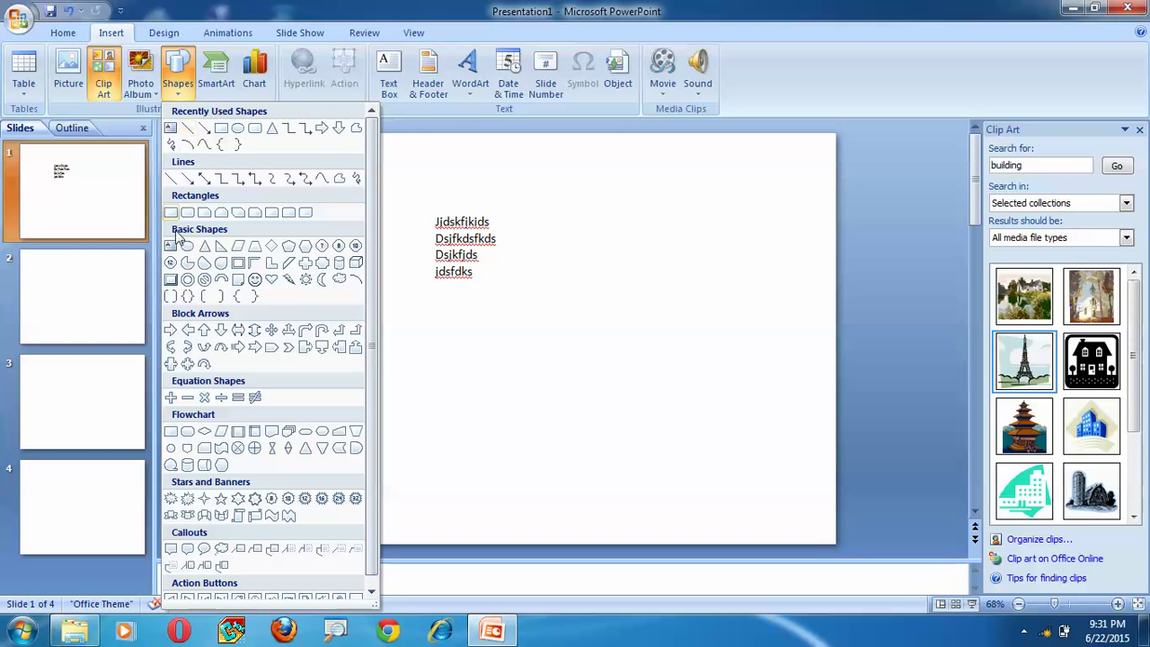
click(204, 362)
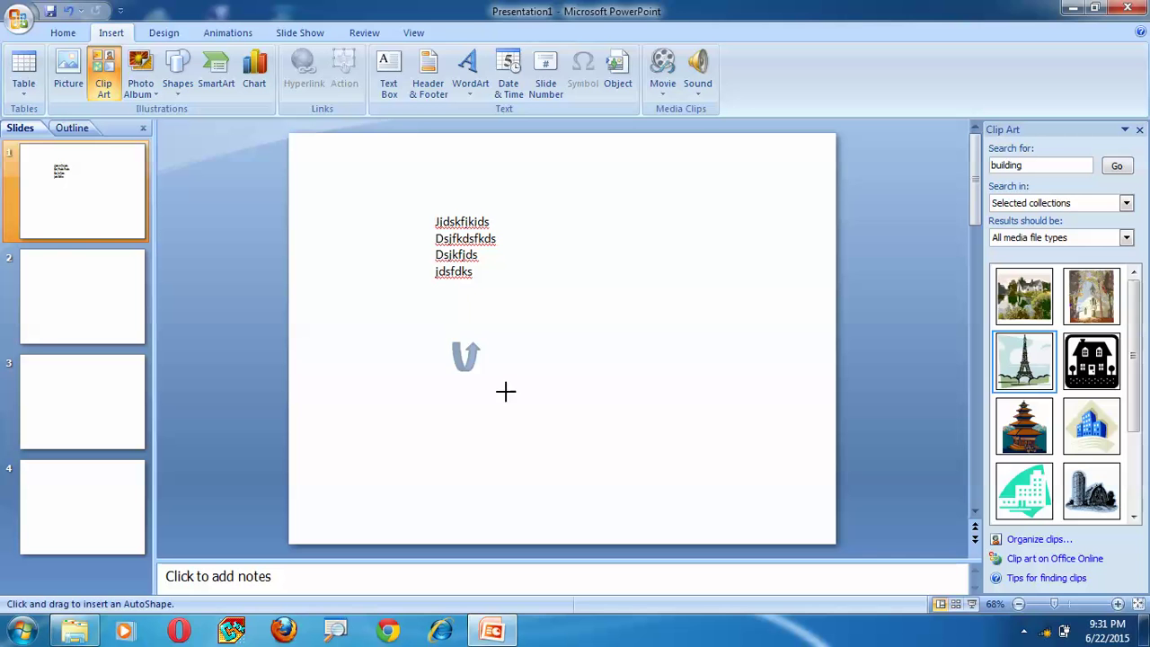
drag(452, 342, 622, 452)
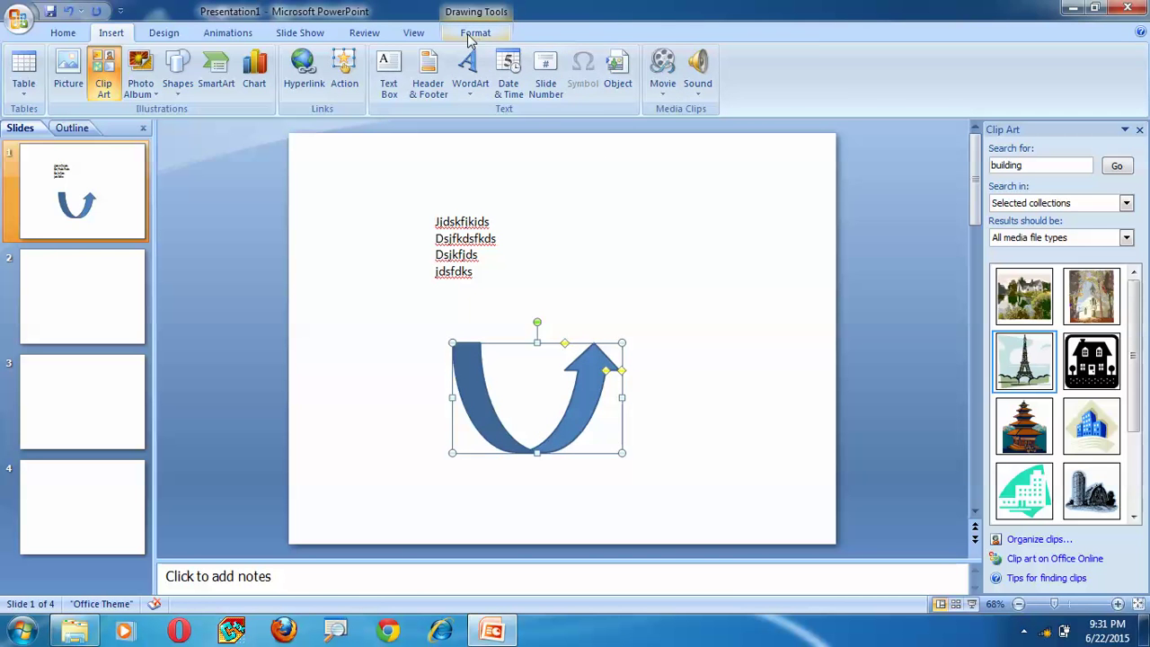
click(468, 38)
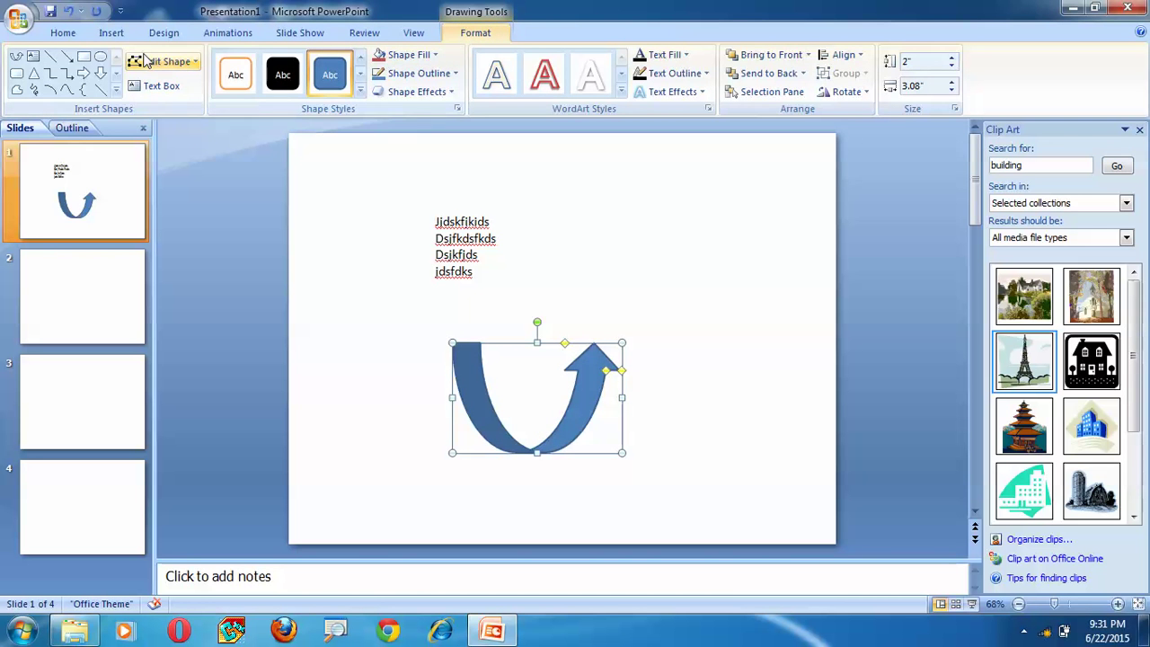
Give the arrow the blue Colored Fill style, then fill it with the Lighthouse sample picture.
click(331, 75)
click(416, 60)
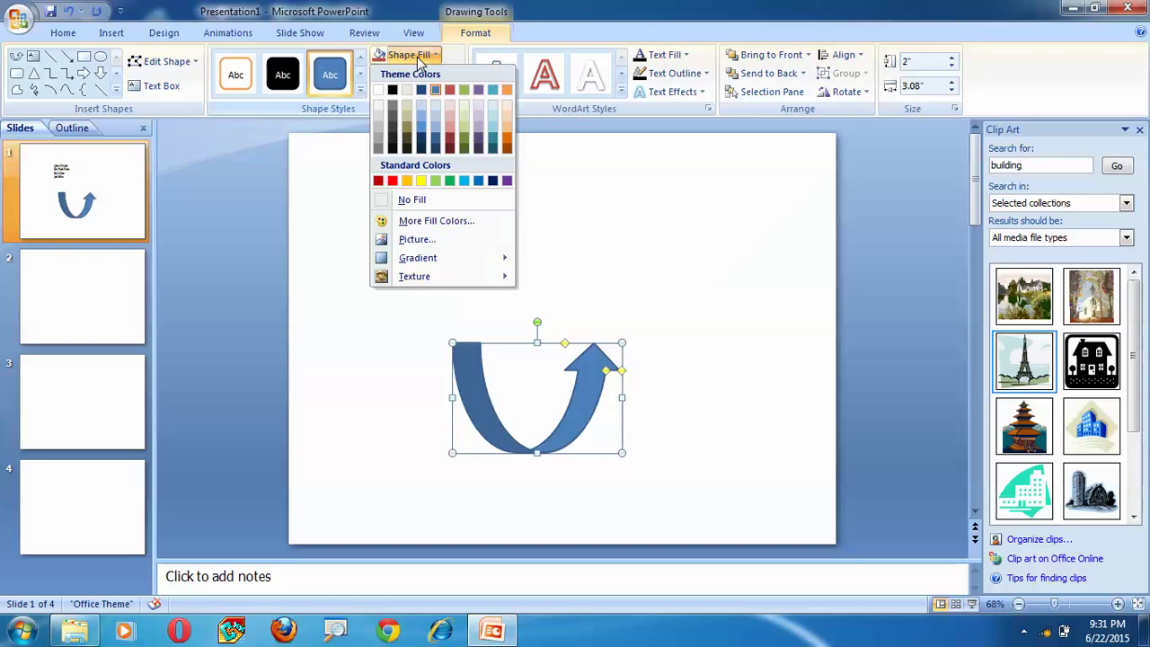
click(409, 240)
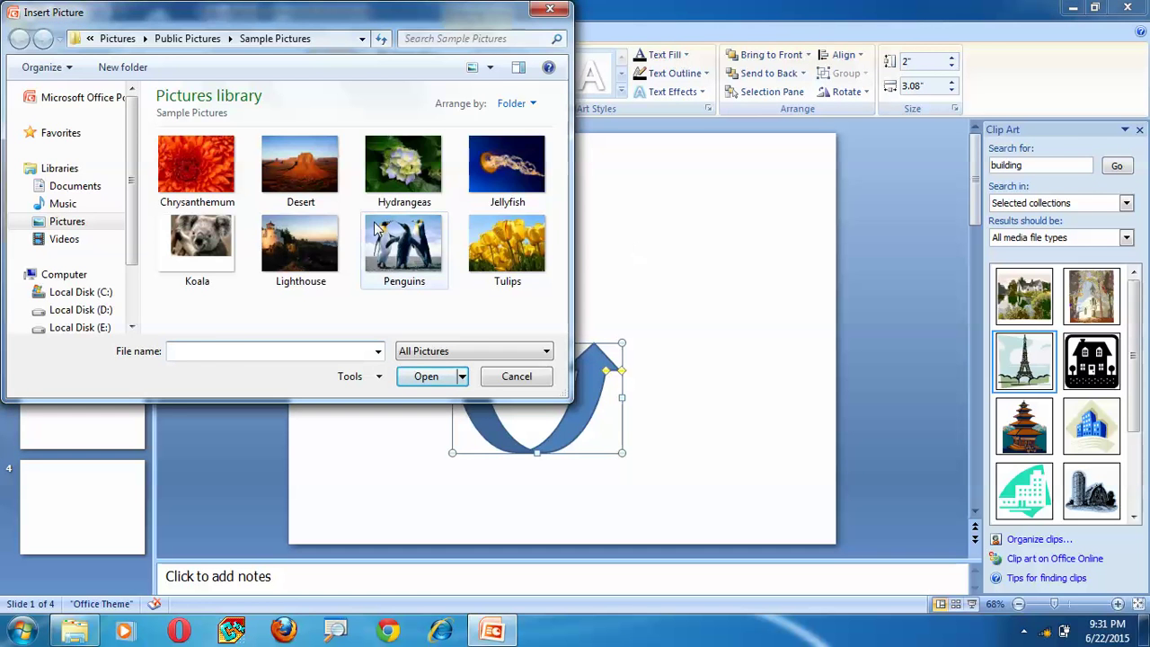
click(295, 243)
click(429, 377)
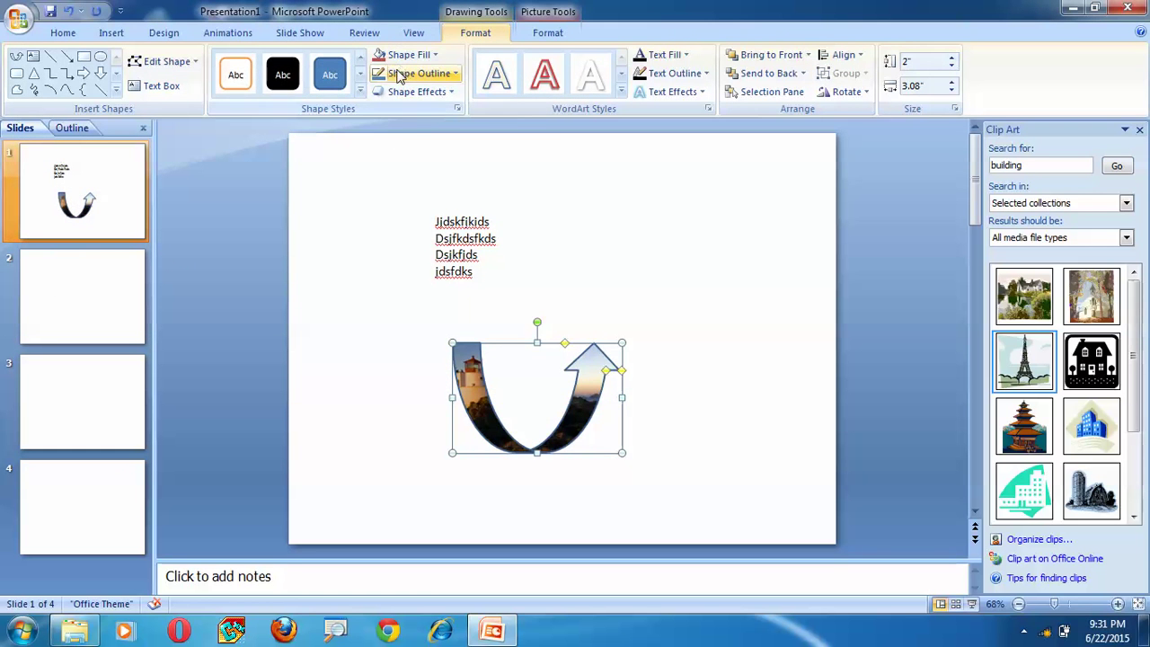
click(402, 76)
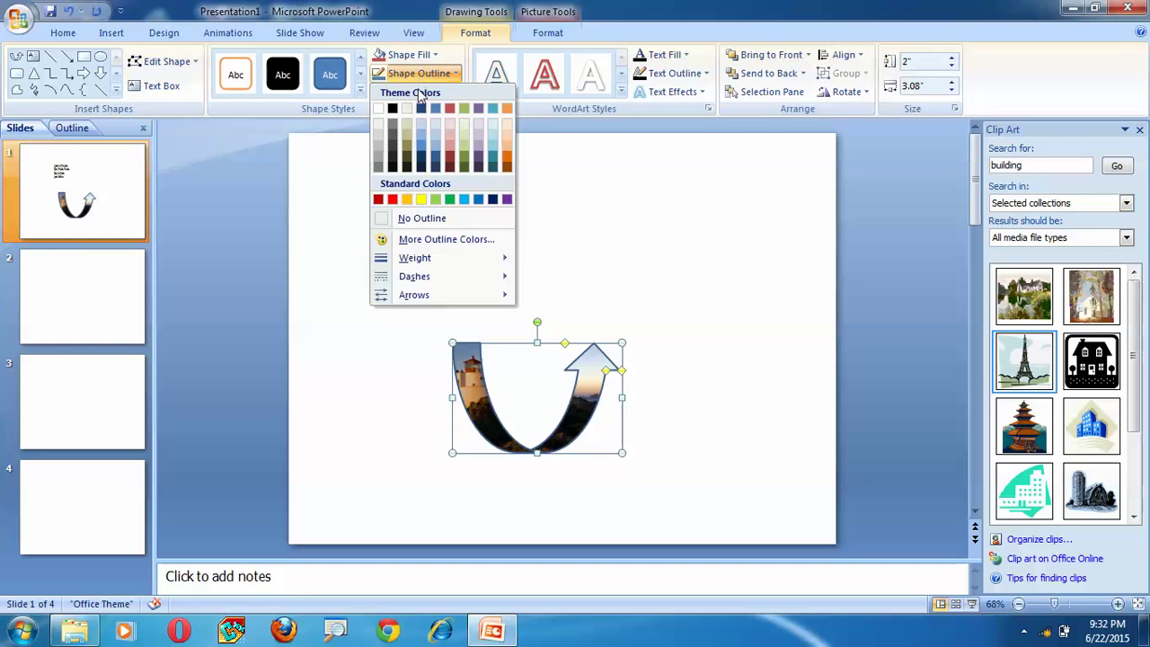
Thicken the arrow's outline, apply a light gradient then the tan fossil texture, and move it up-left.
mouse_move(415, 258)
click(575, 409)
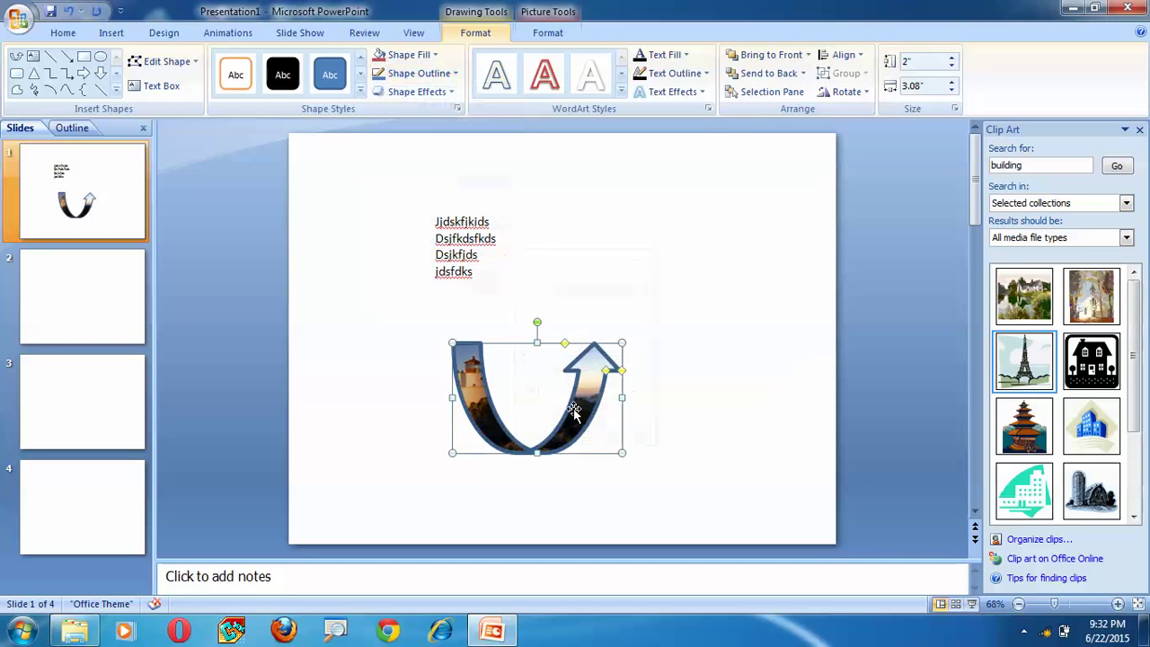
click(430, 55)
mouse_move(417, 258)
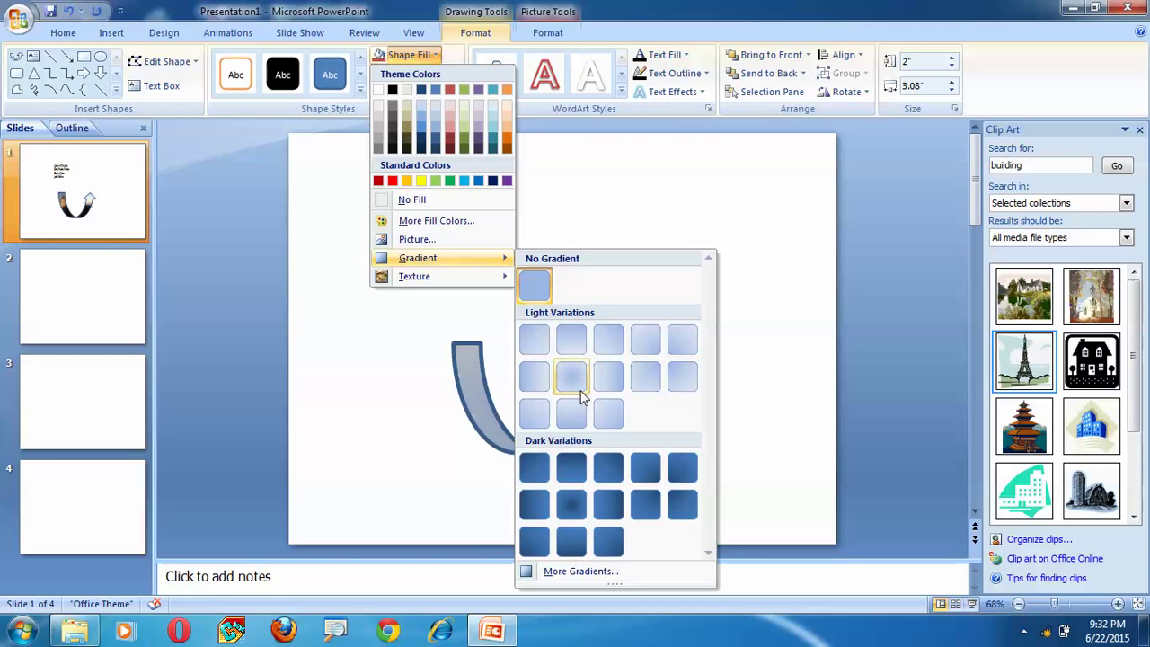
click(573, 379)
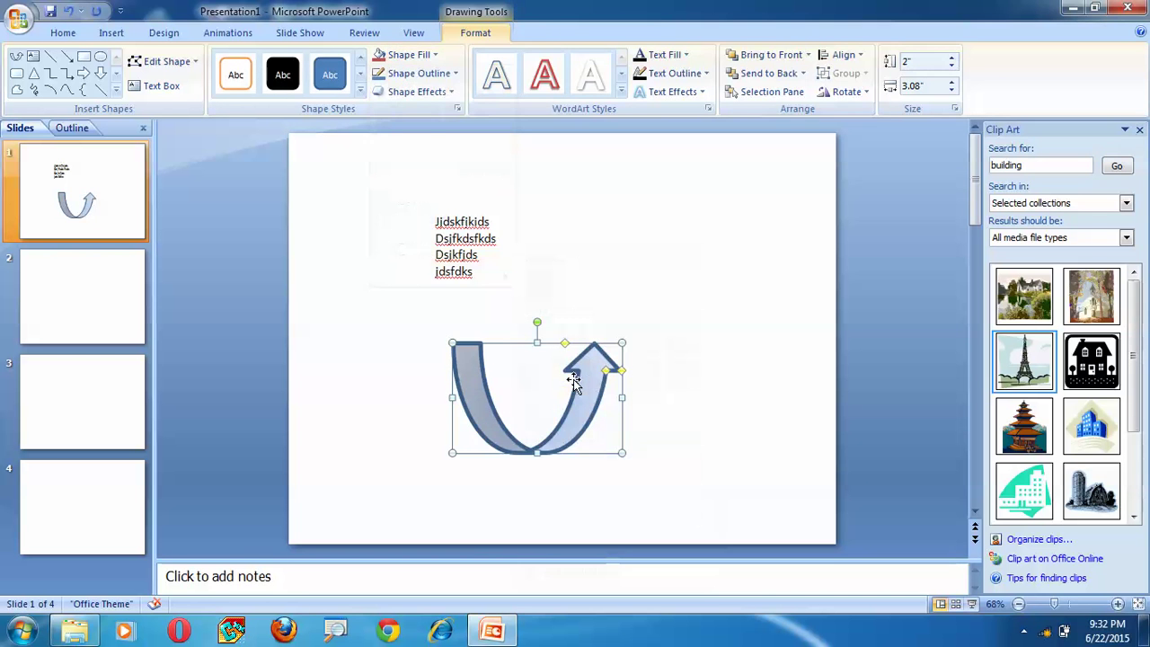
click(423, 55)
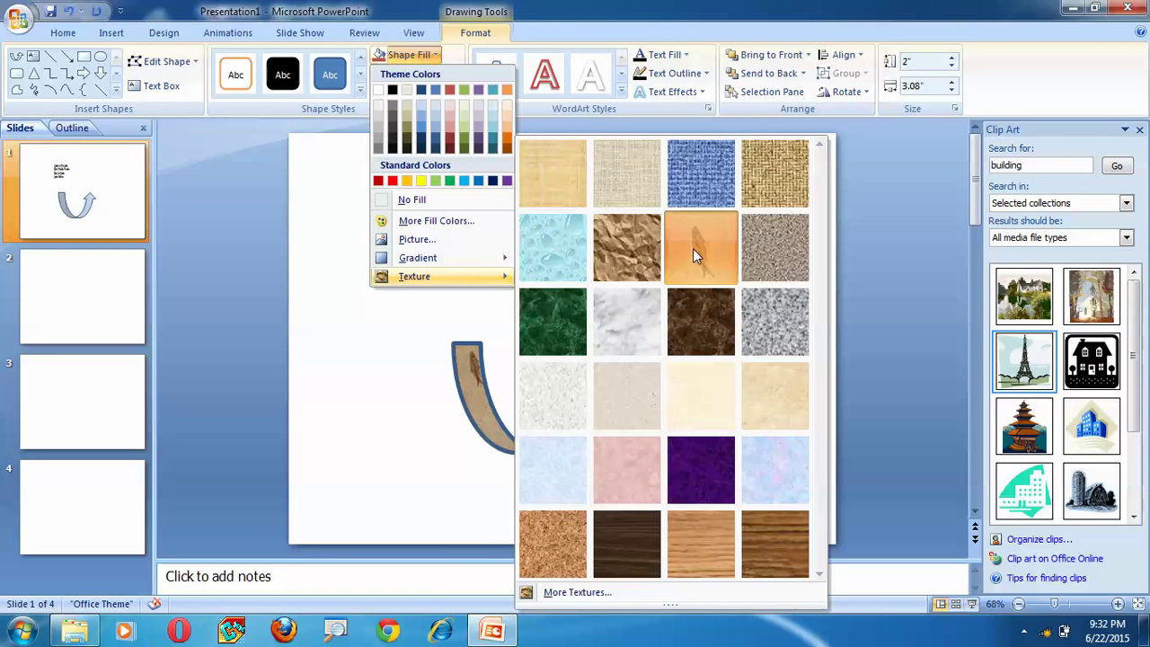
click(693, 249)
drag(487, 398, 373, 321)
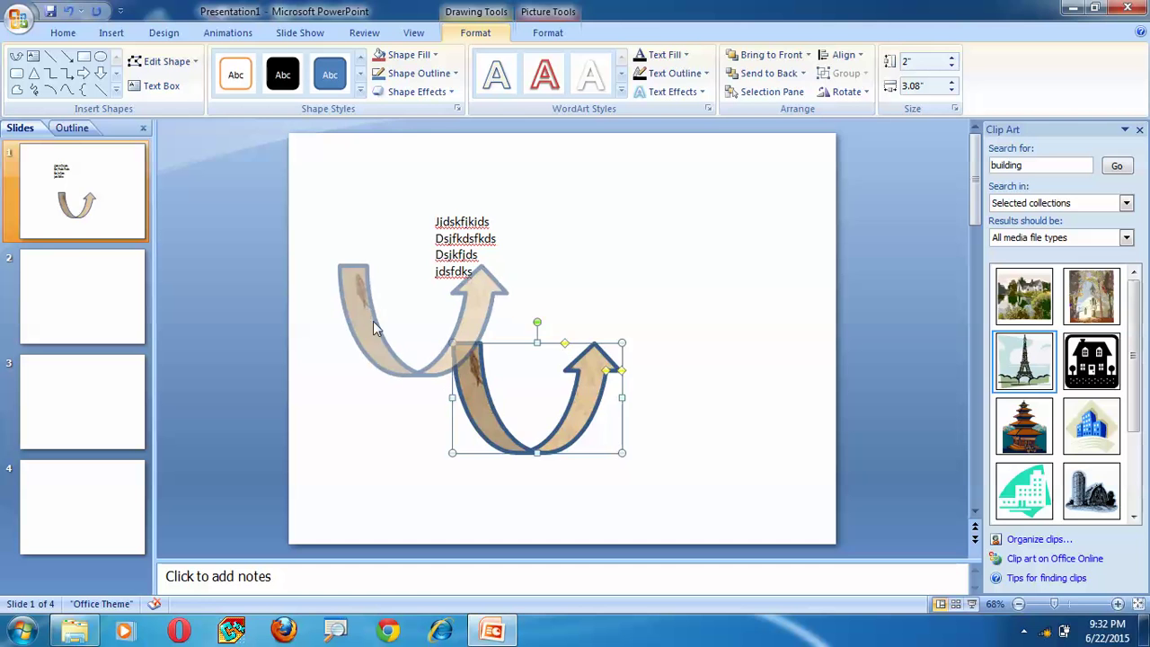
Give the arrow's outline an arrowhead ending, skip shadow effects, and move the arrow left and down.
click(431, 74)
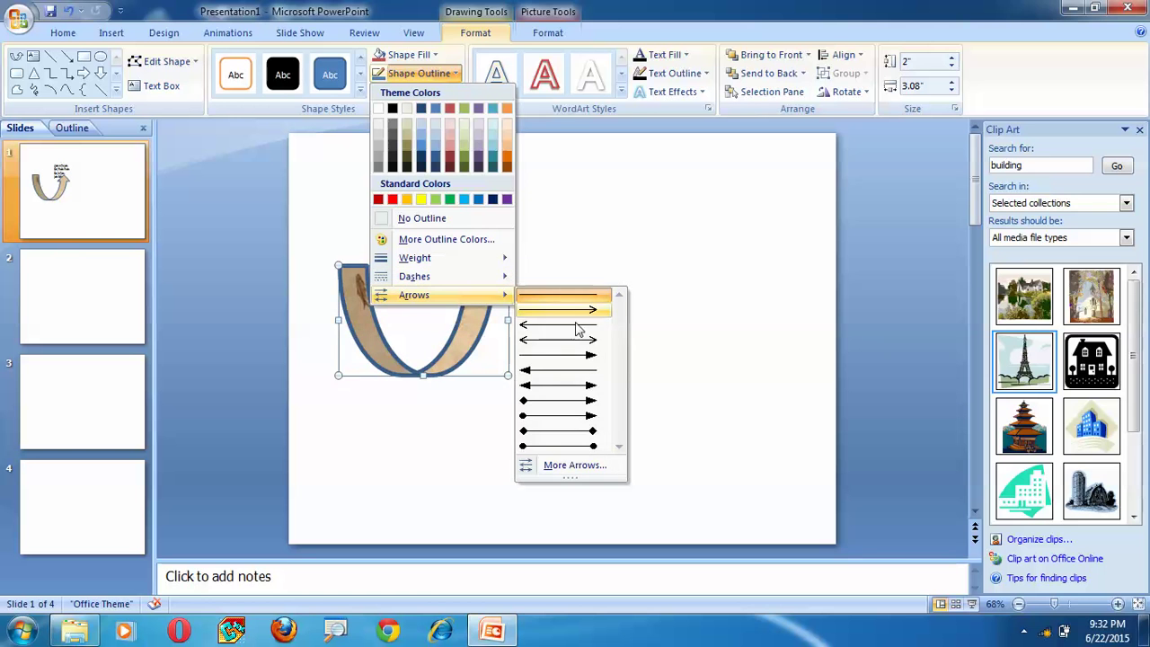
mouse_move(414, 295)
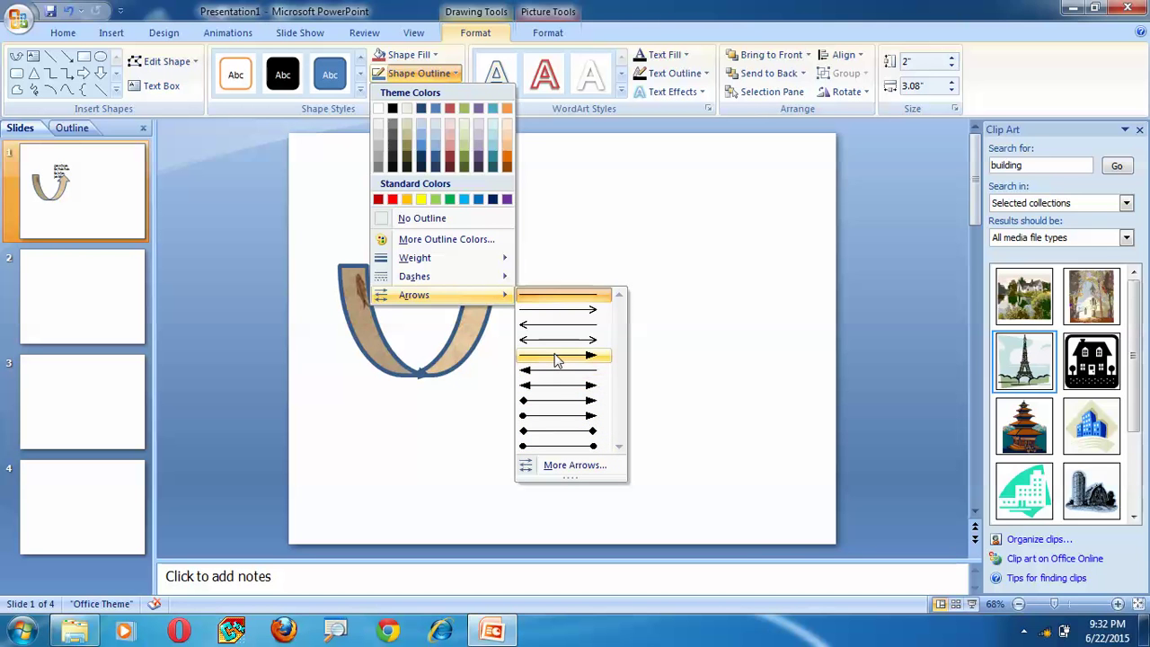
click(551, 368)
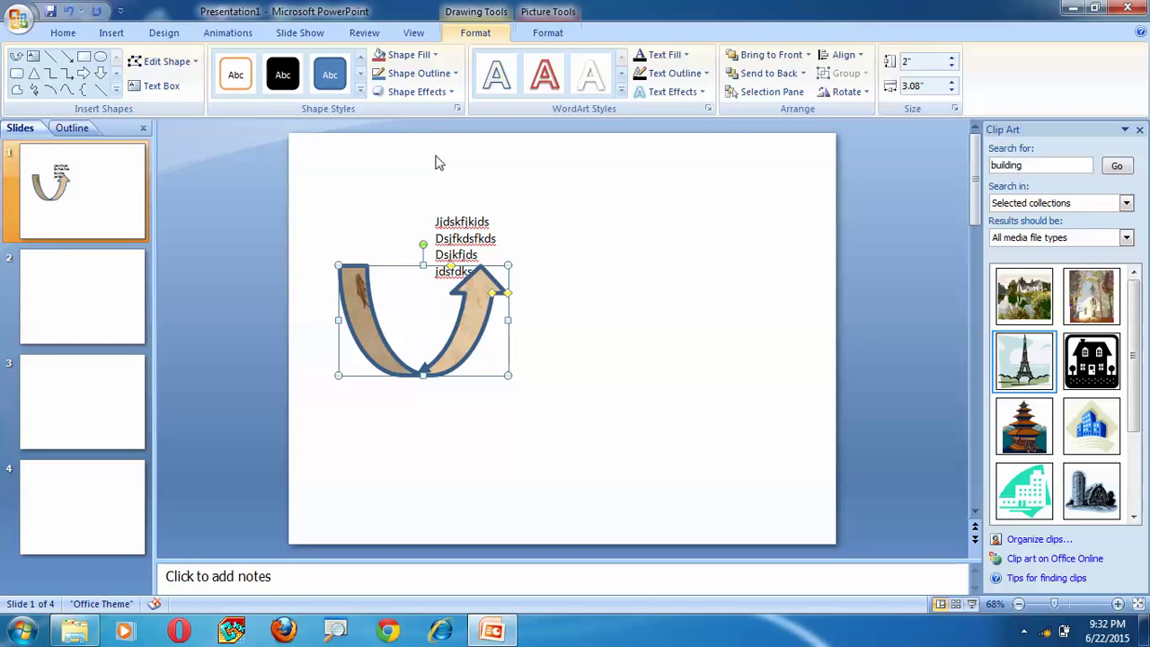
click(442, 94)
mouse_move(427, 160)
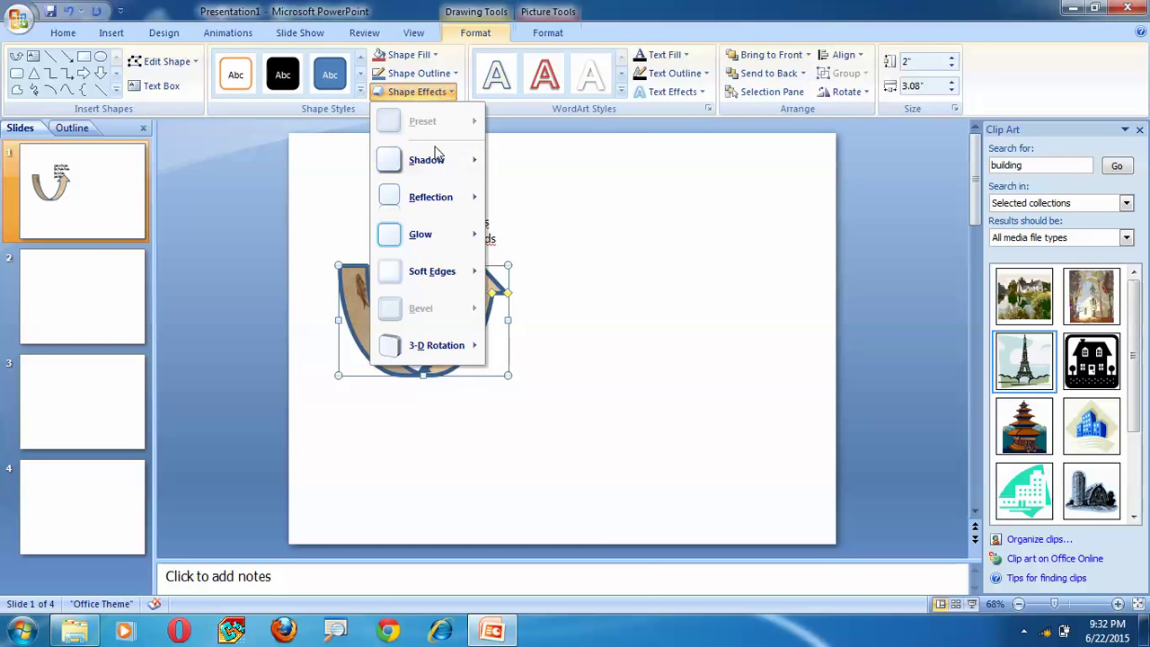
click(354, 314)
drag(354, 313, 260, 337)
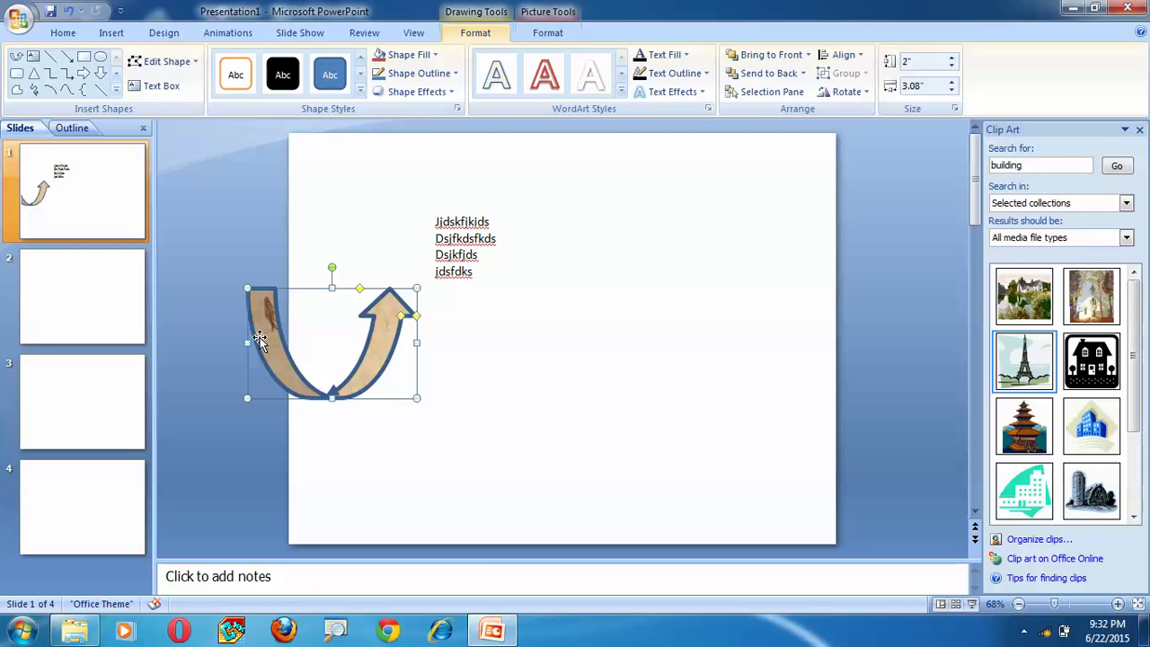
click(436, 92)
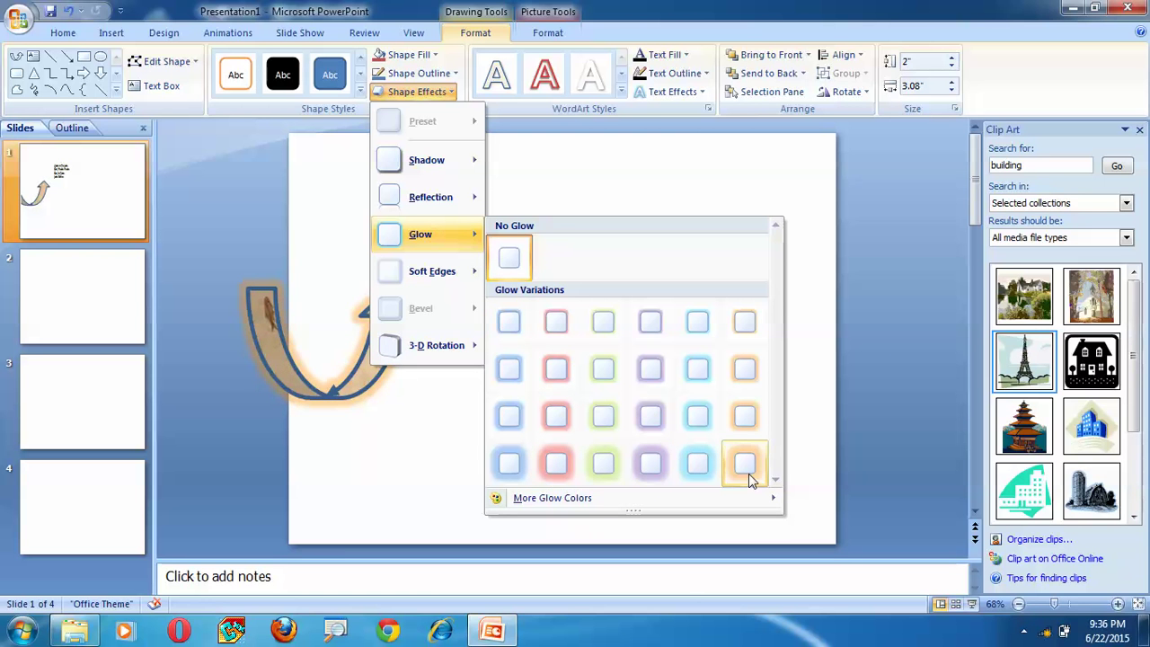
mouse_move(436, 345)
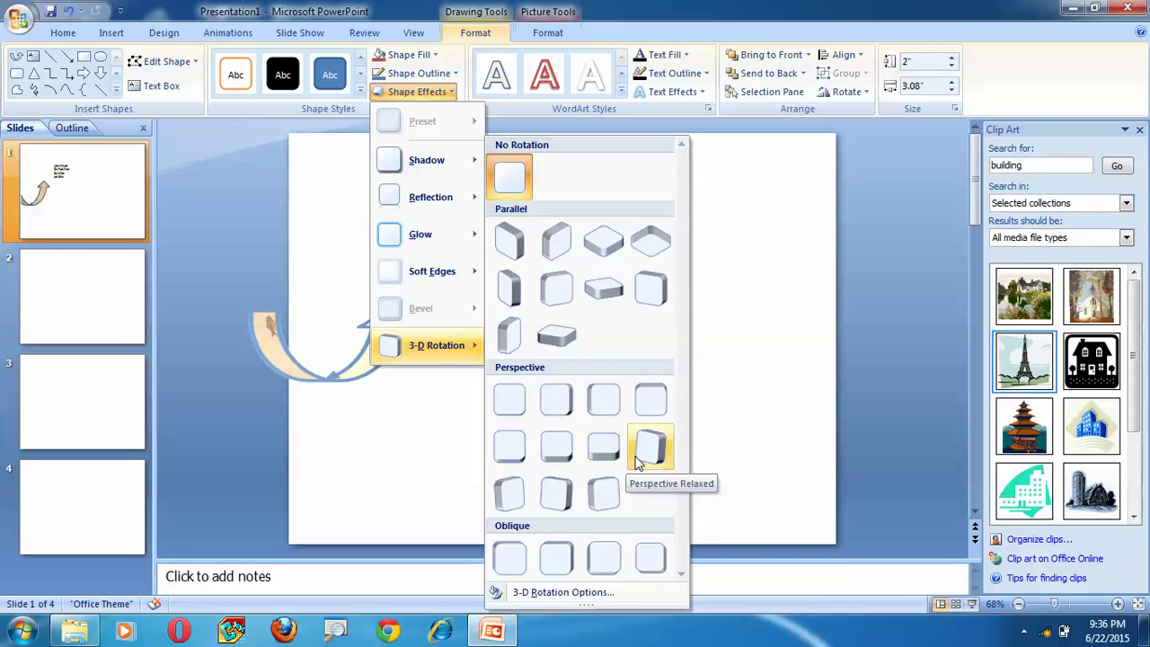
key(Escape)
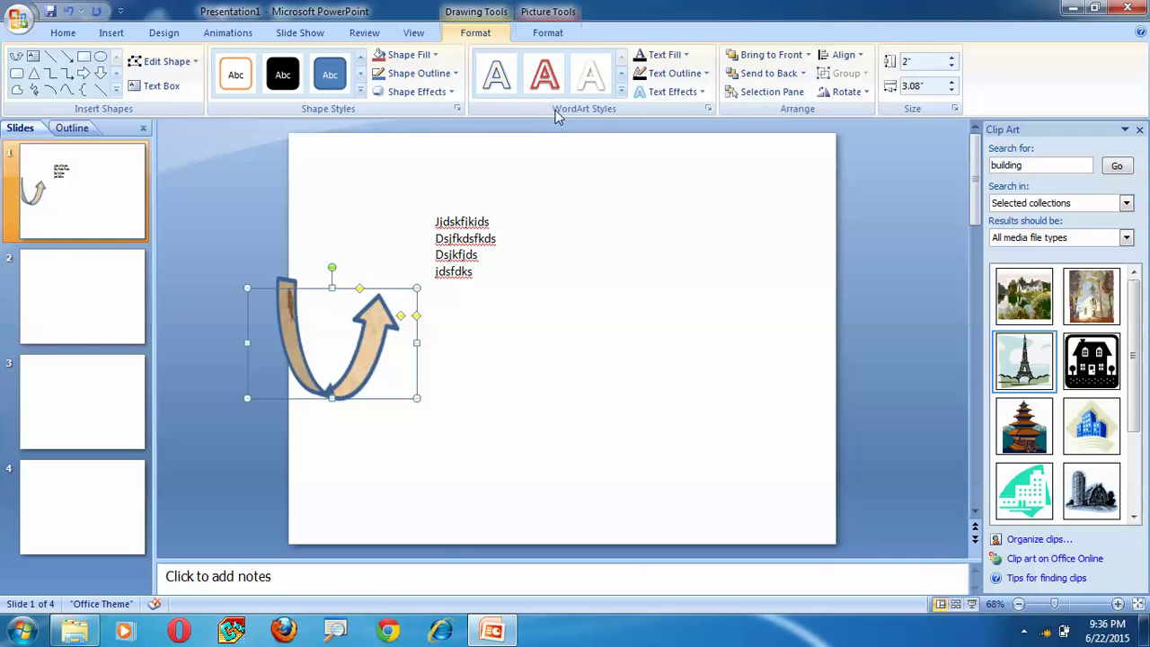
click(621, 94)
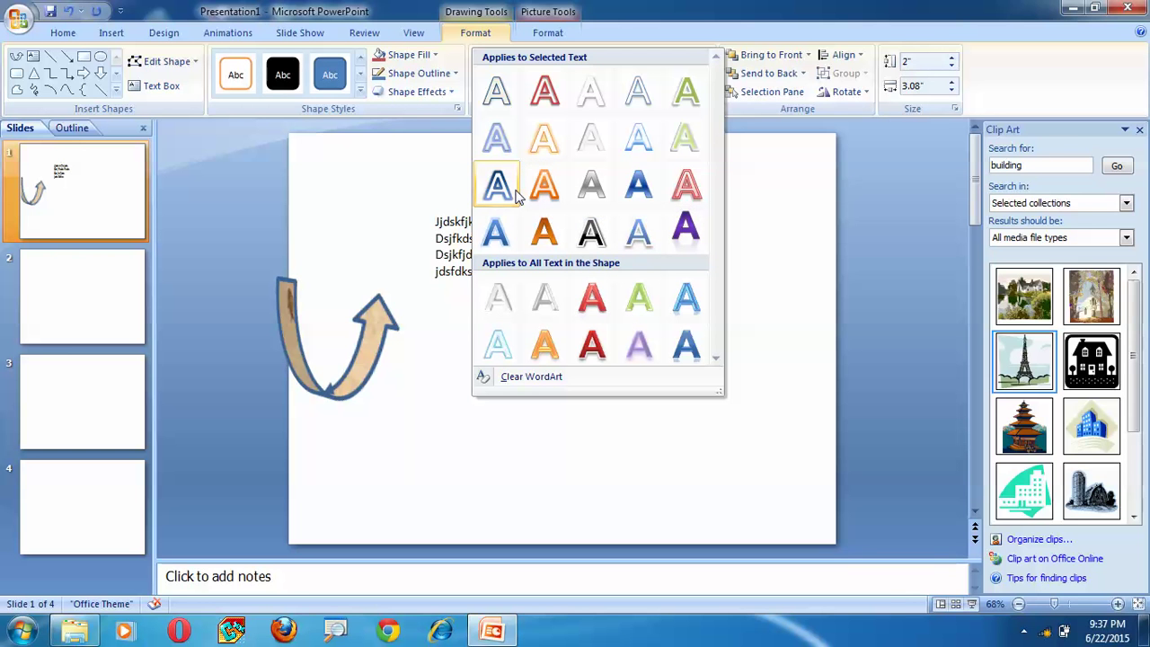
click(462, 254)
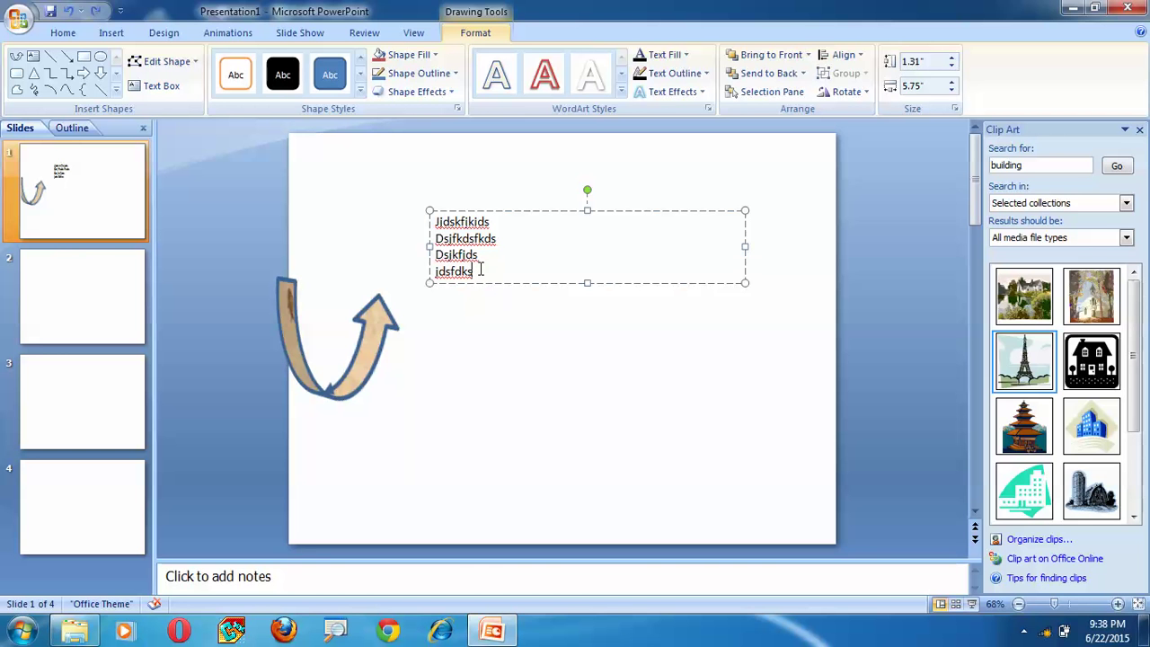
drag(480, 270, 435, 220)
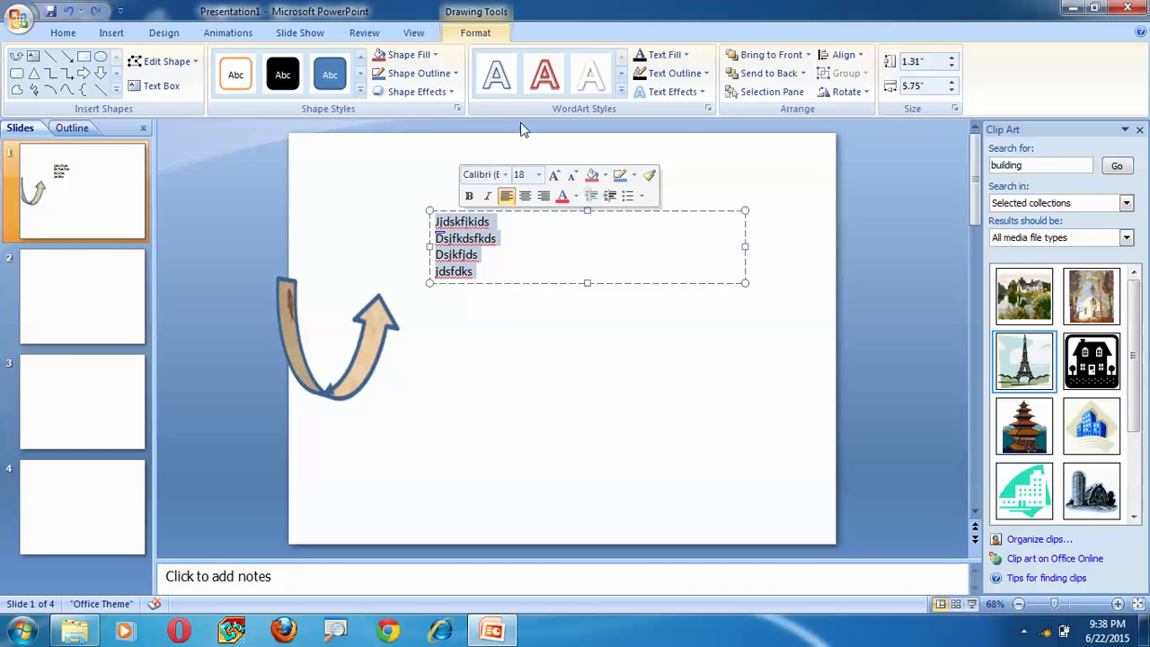
Apply a light-blue style from the WordArt Styles gallery to the four filler lines, keeping the text fill unchanged.
click(621, 91)
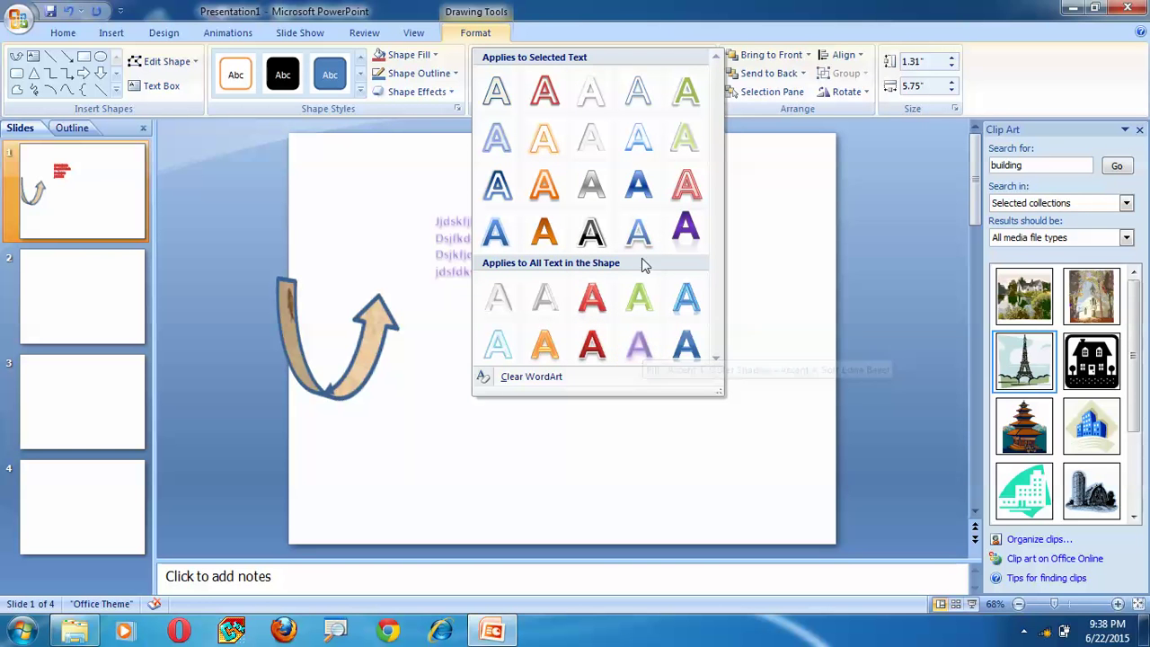
click(639, 231)
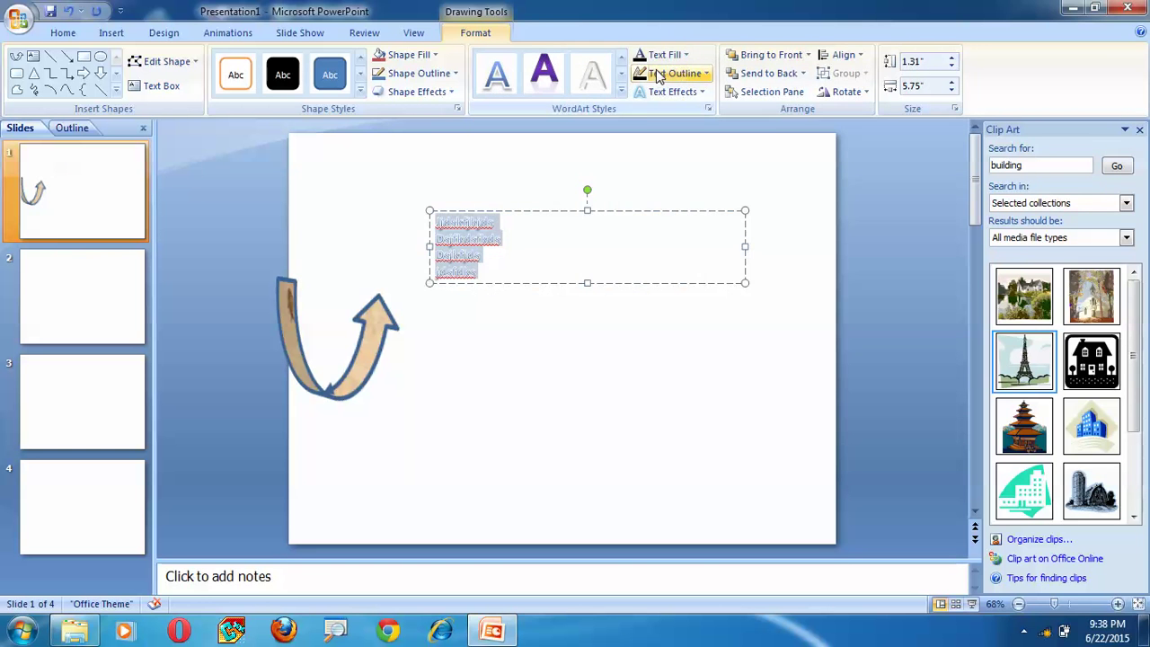
click(682, 55)
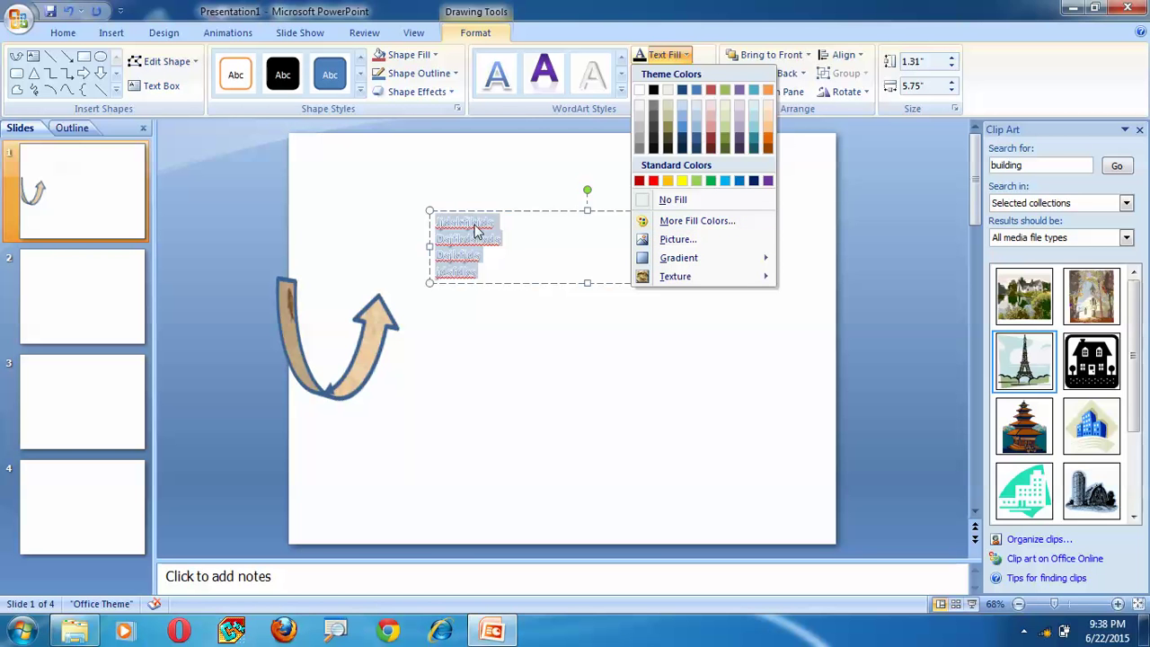
click(433, 421)
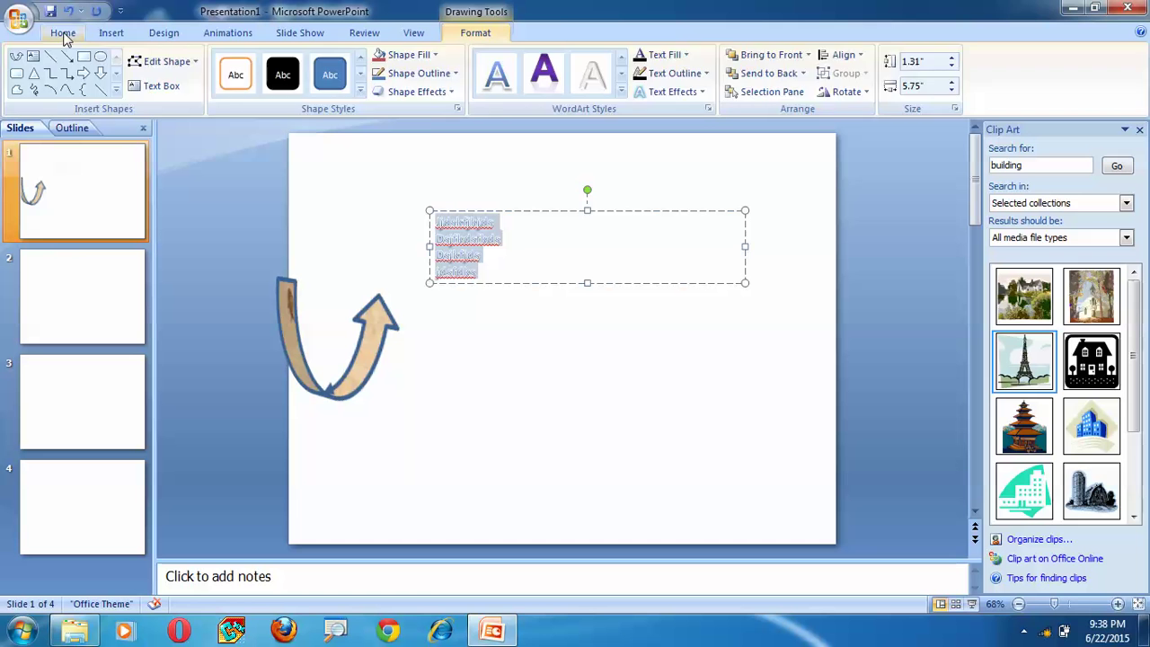
click(63, 35)
Use Grow Font ten times to raise the four filler lines to 80 pt.
click(372, 63)
click(372, 62)
click(372, 63)
click(372, 63)
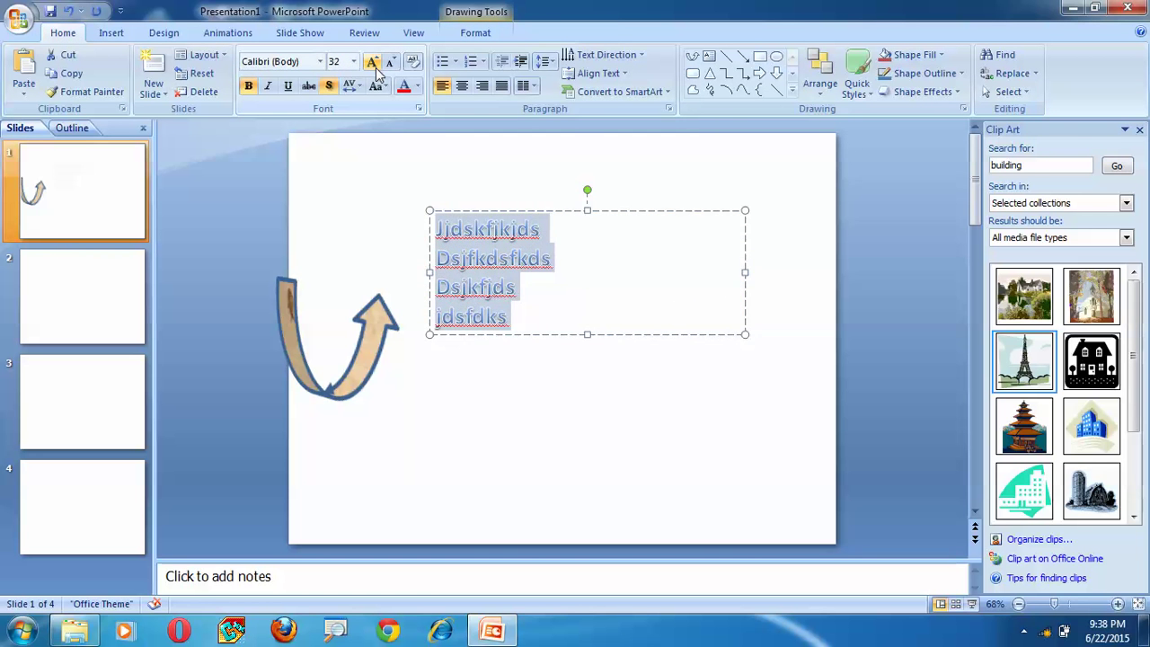
click(372, 63)
click(371, 63)
click(372, 63)
click(372, 63)
click(372, 63)
click(372, 63)
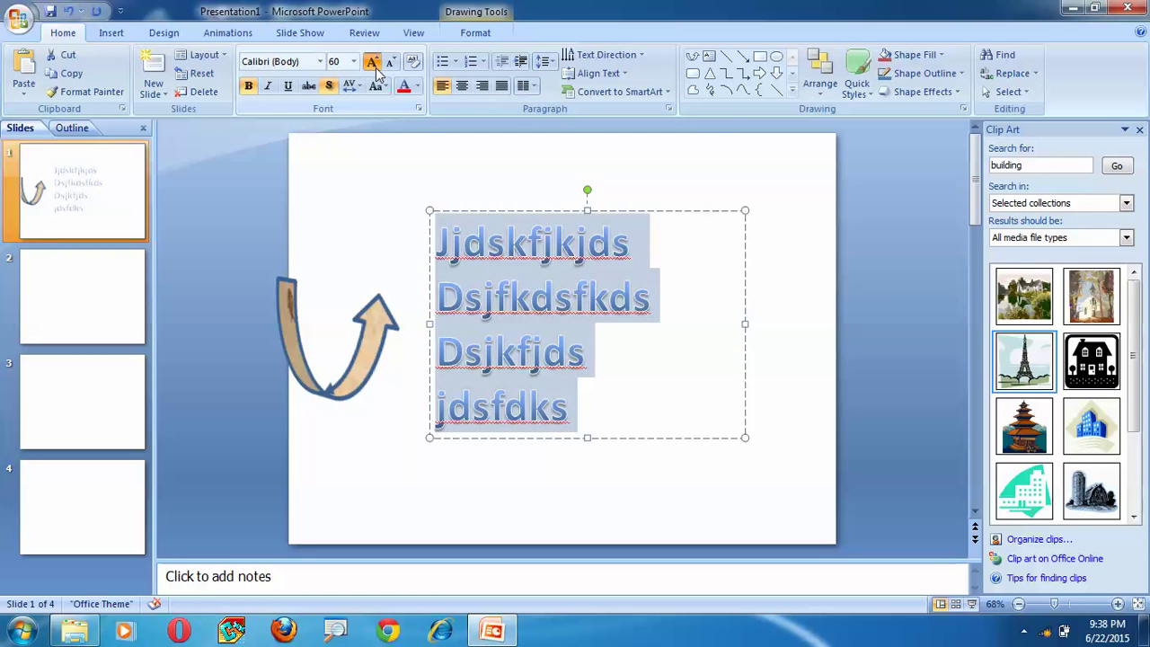
click(372, 63)
click(372, 63)
click(372, 63)
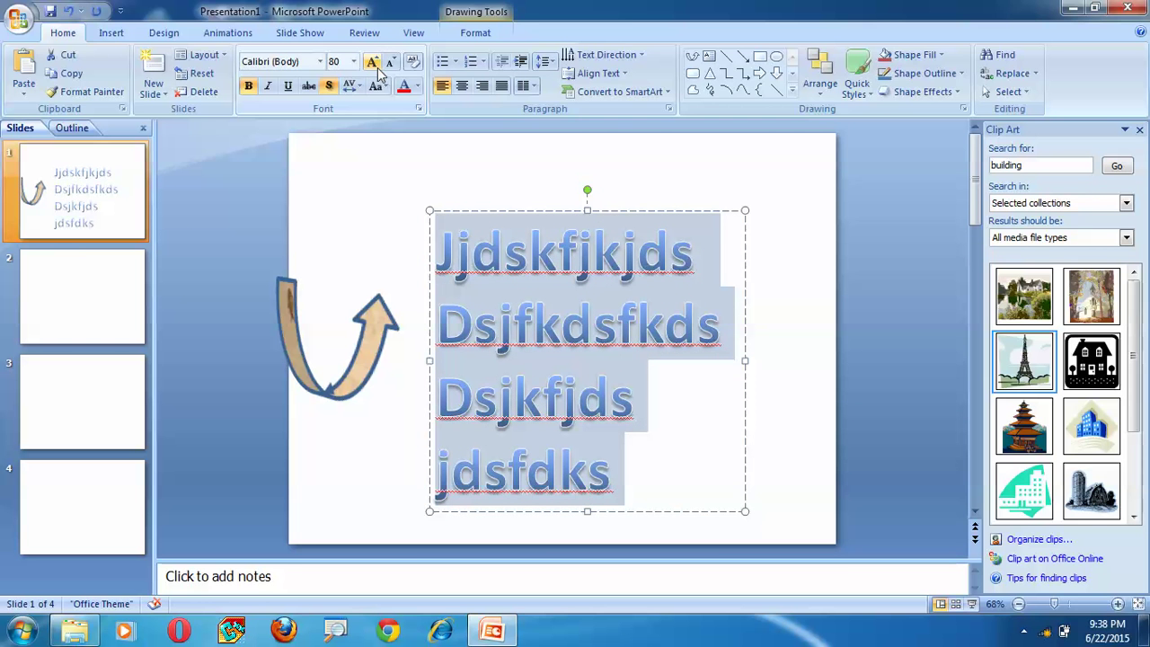
click(104, 36)
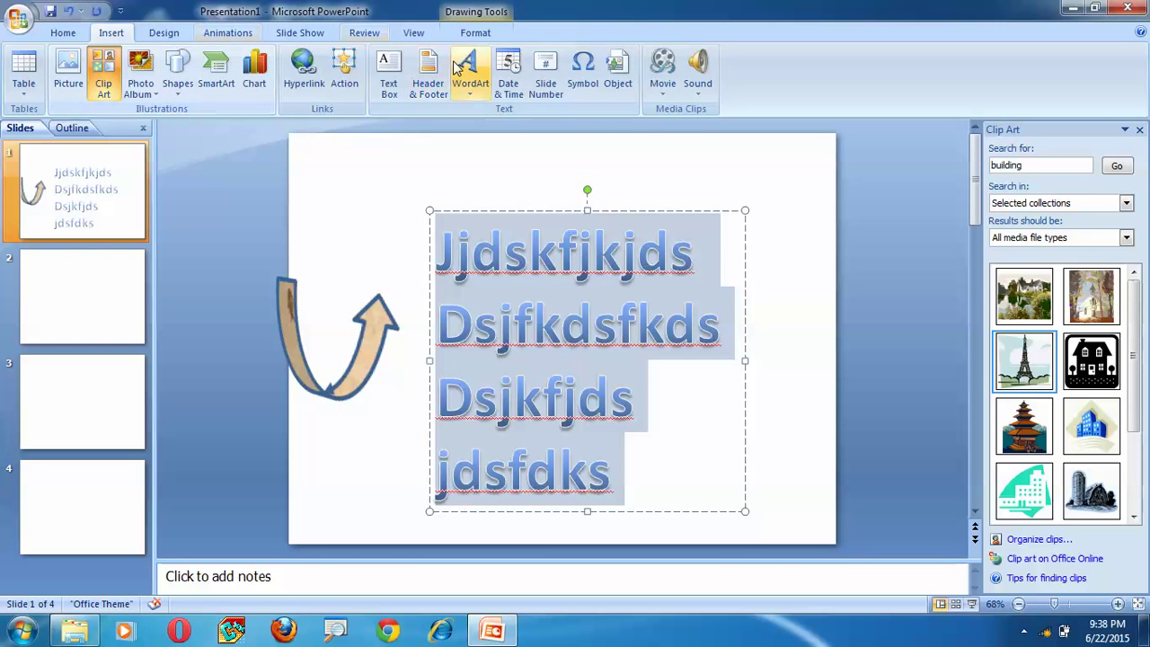
Give the text a picture fill using the Desert image from Sample Pictures.
click(475, 33)
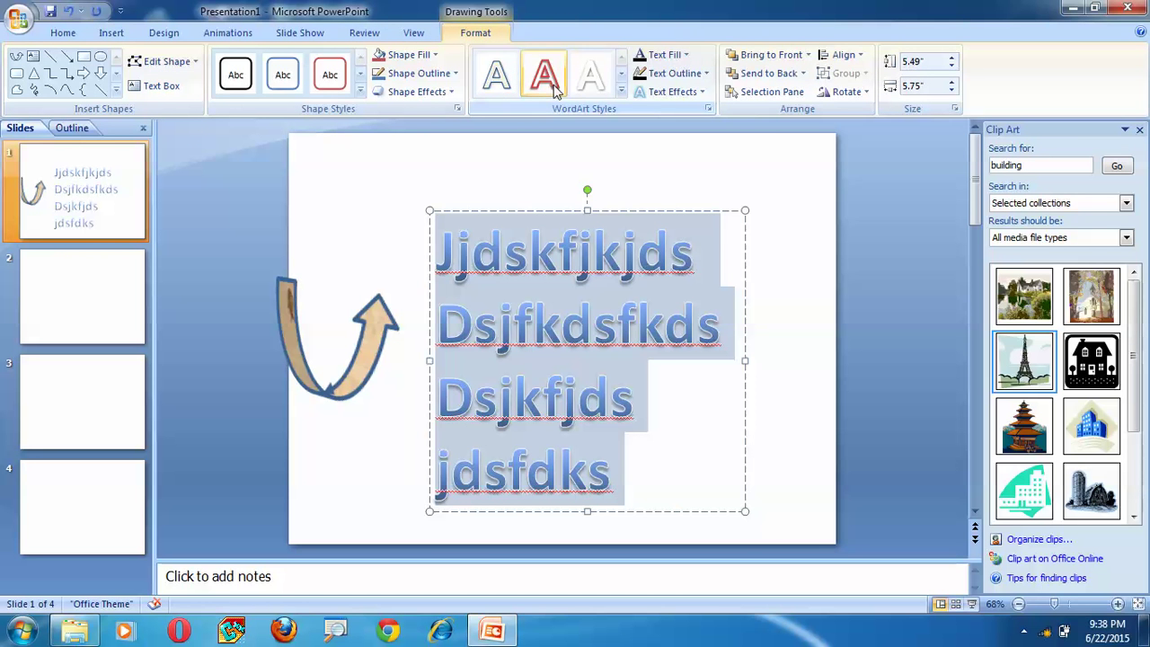
click(680, 57)
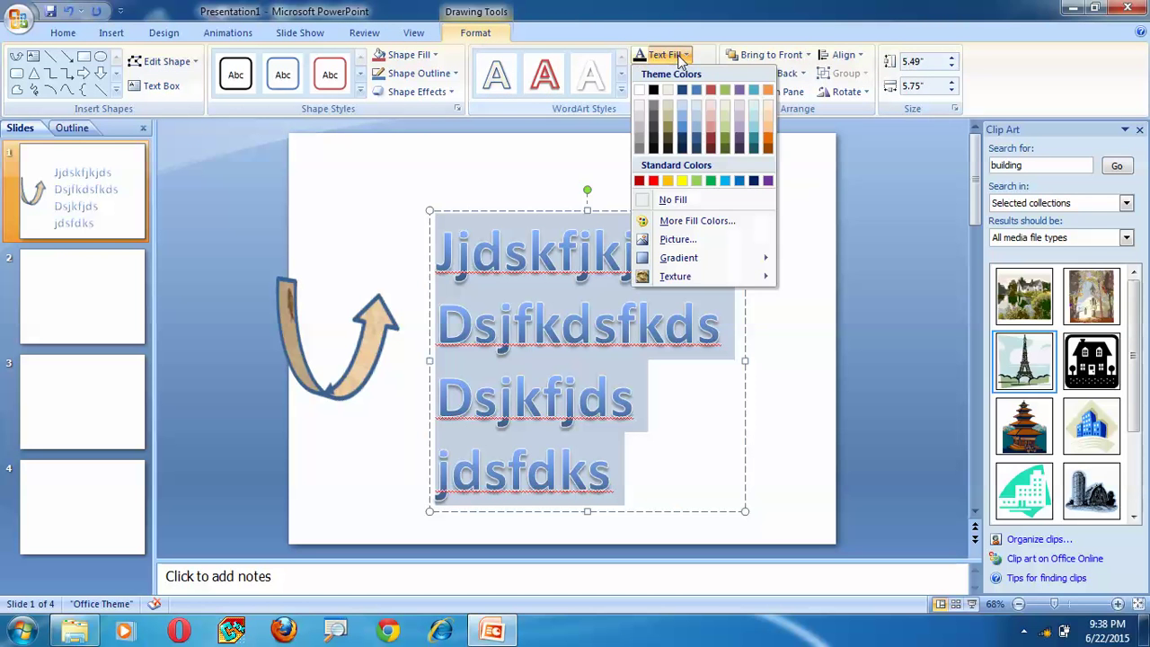
click(672, 239)
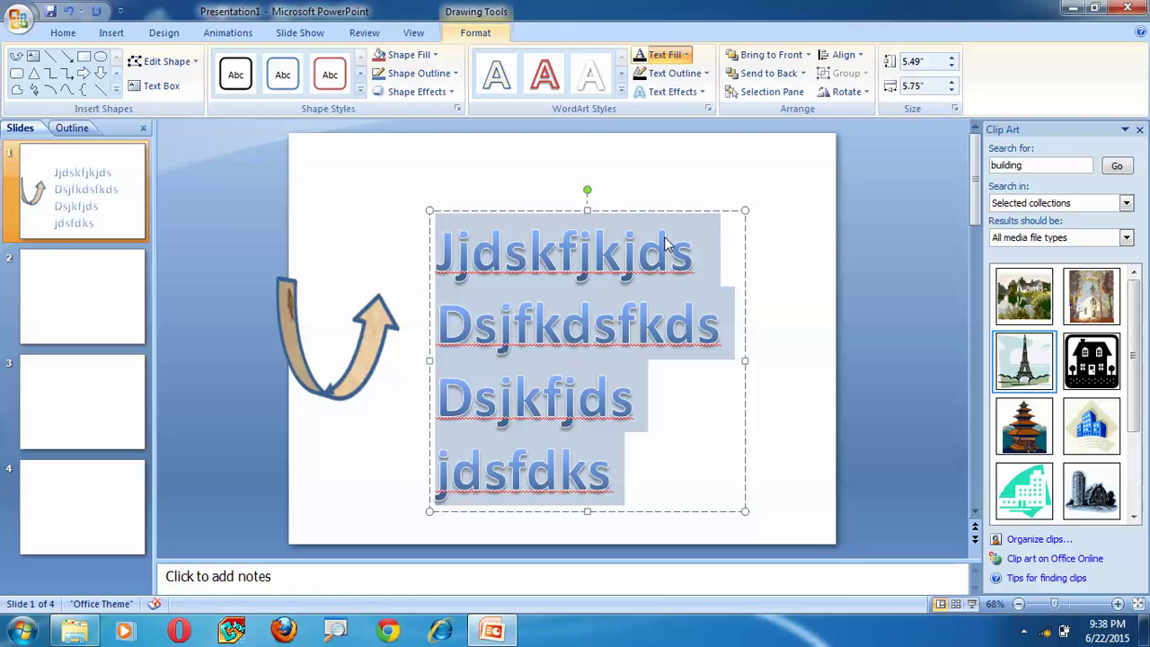
click(265, 267)
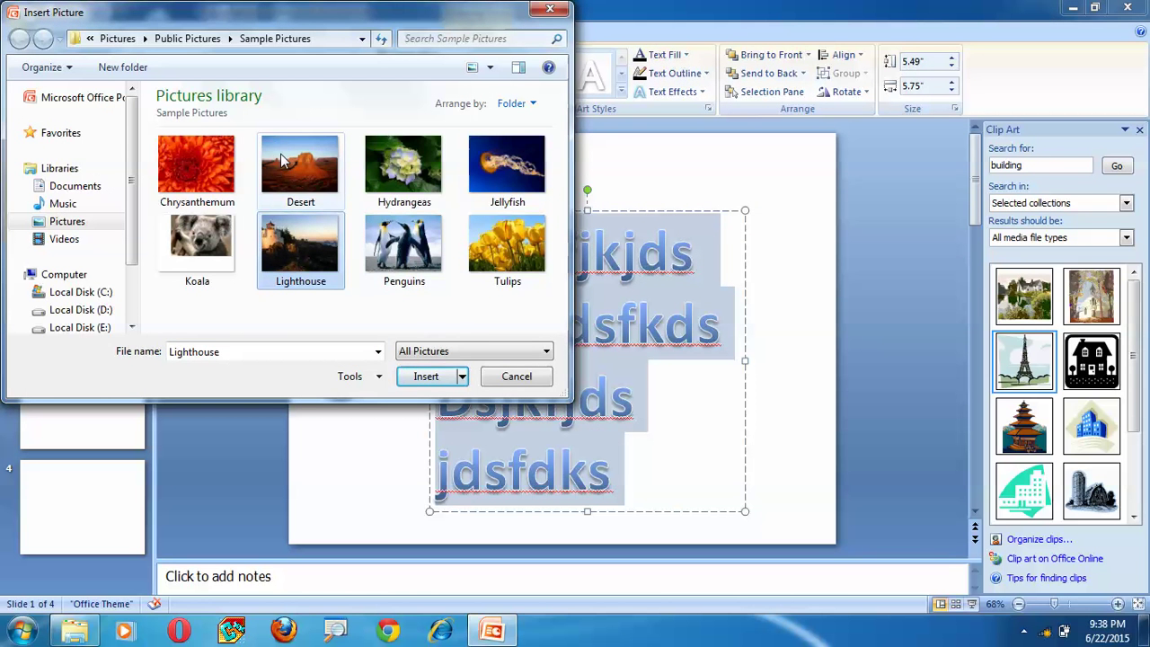
click(282, 159)
click(428, 378)
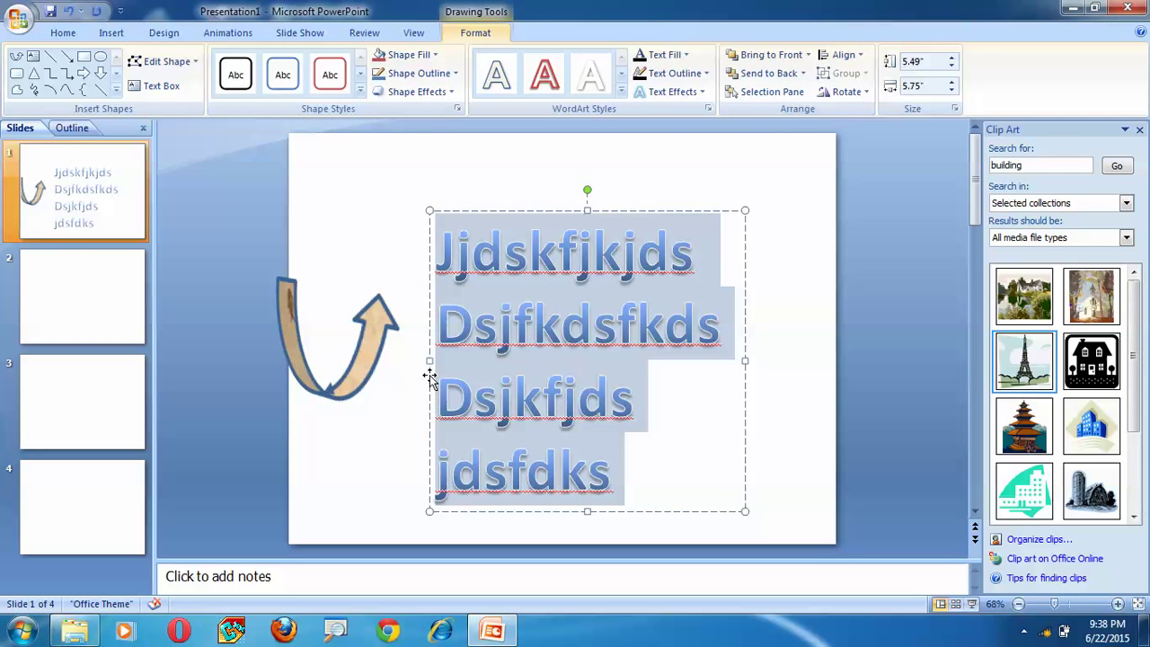
click(699, 75)
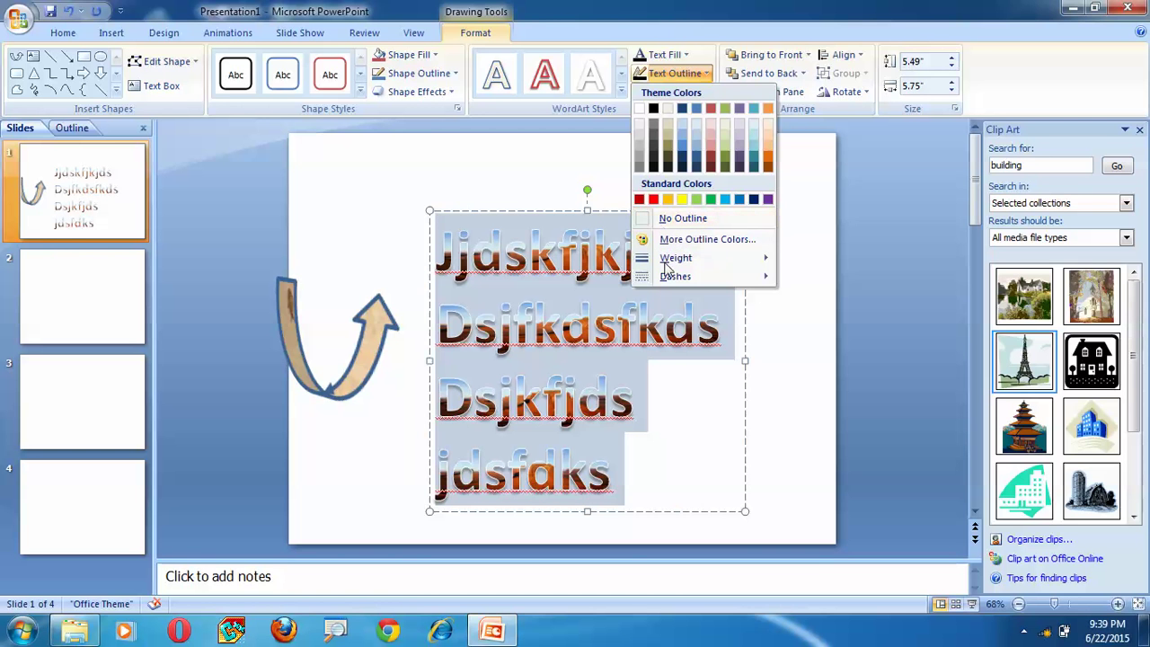
mouse_move(675, 257)
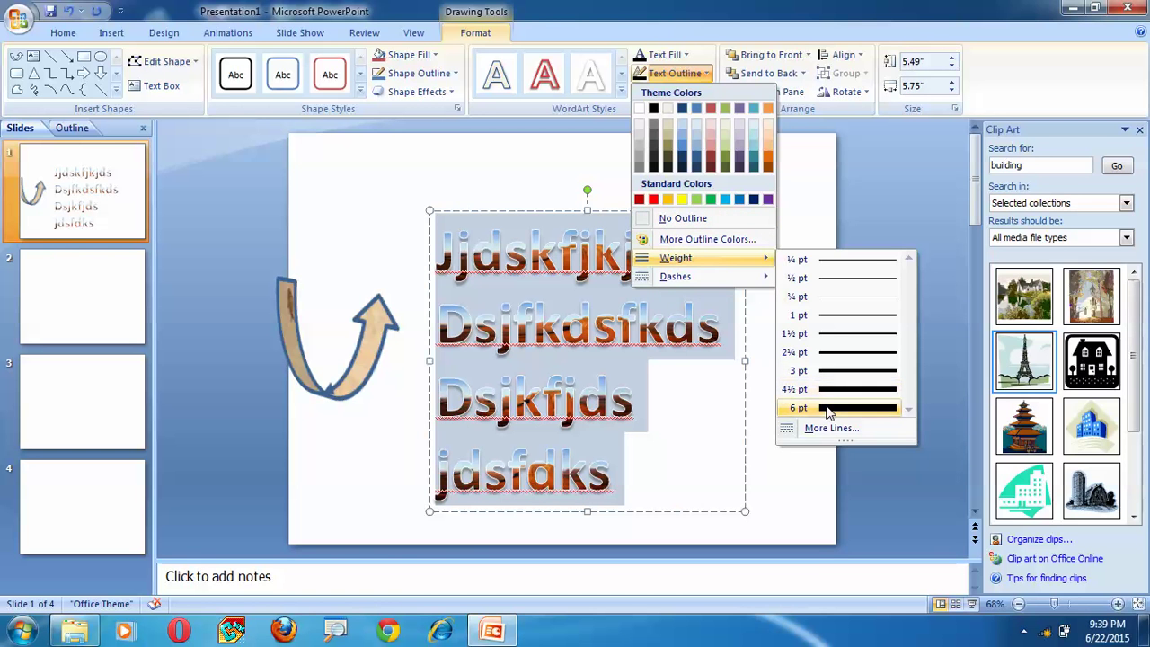
Set the text outline to 6 pt weight in the yellow standard colour.
click(827, 409)
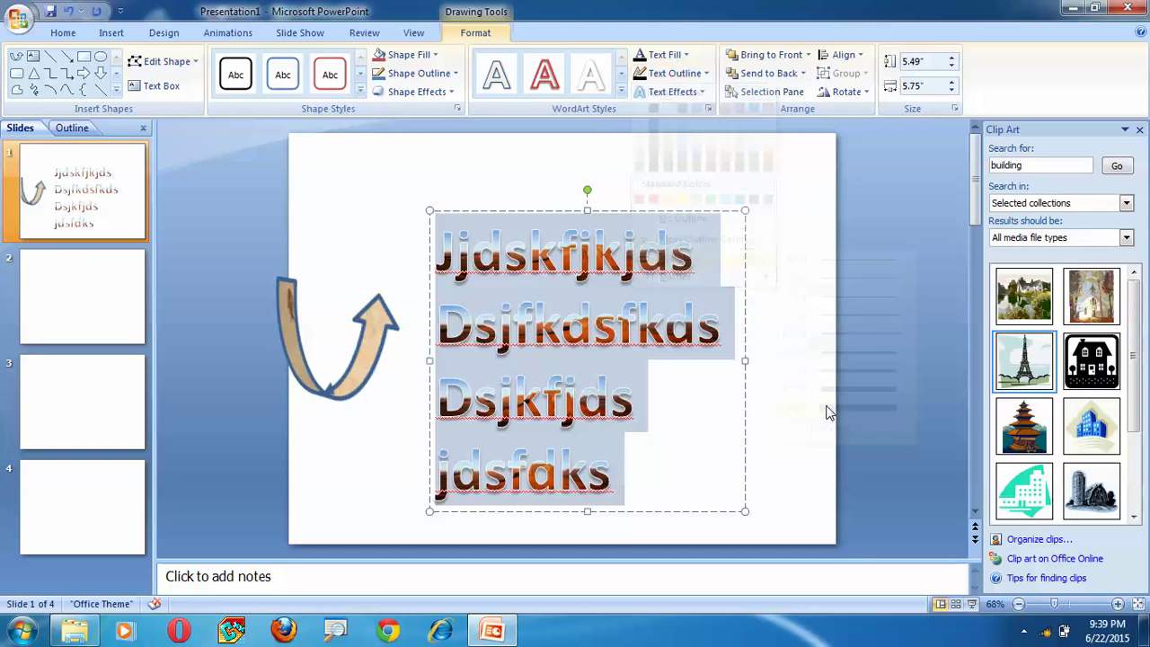
click(684, 76)
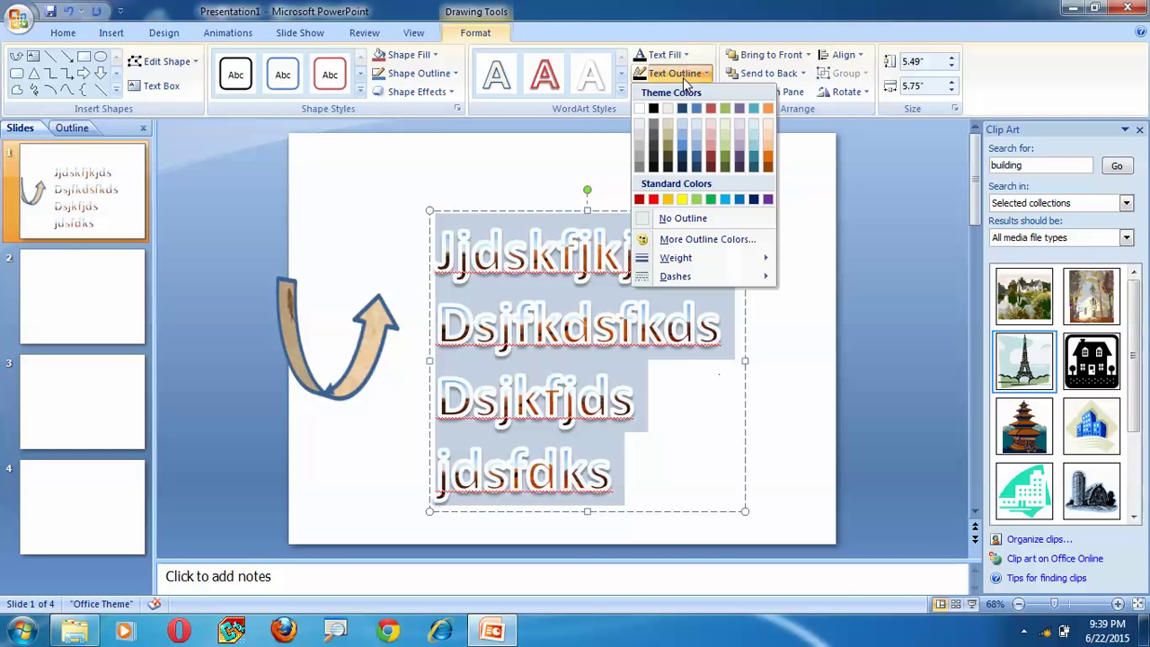
click(681, 202)
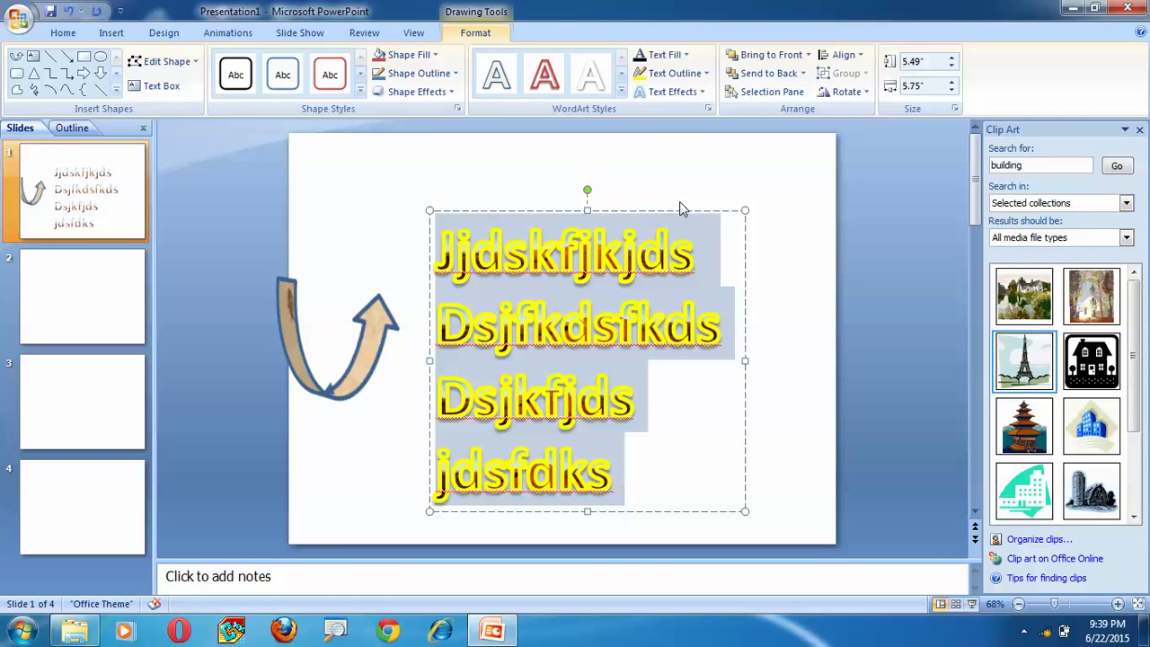
click(672, 92)
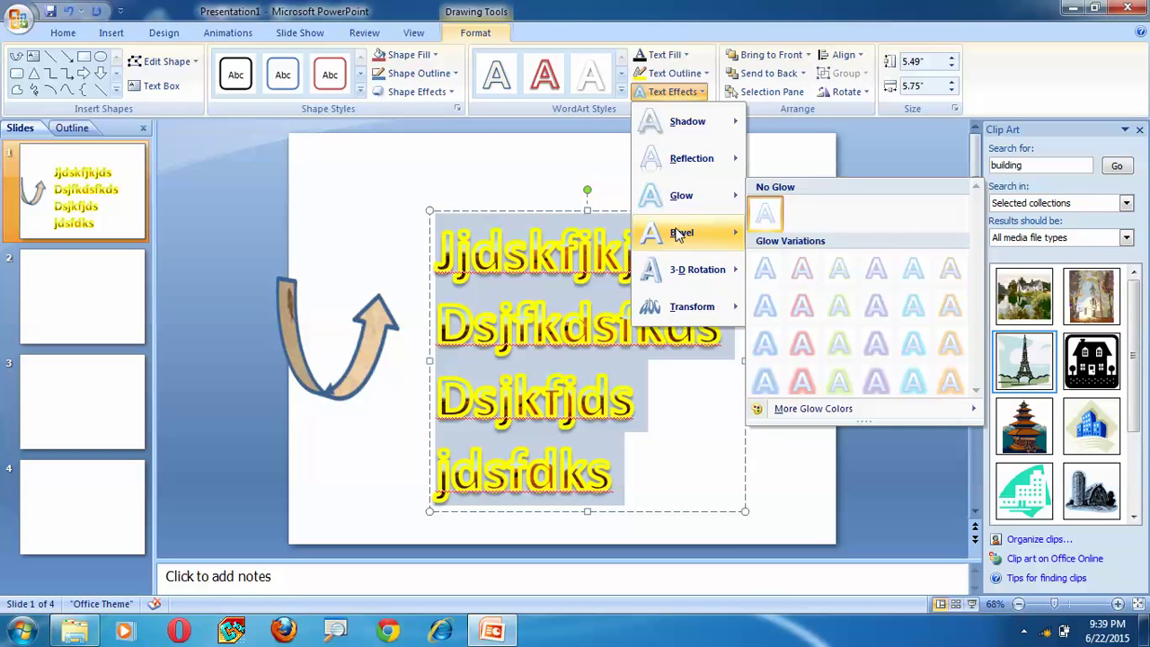
mouse_move(697, 269)
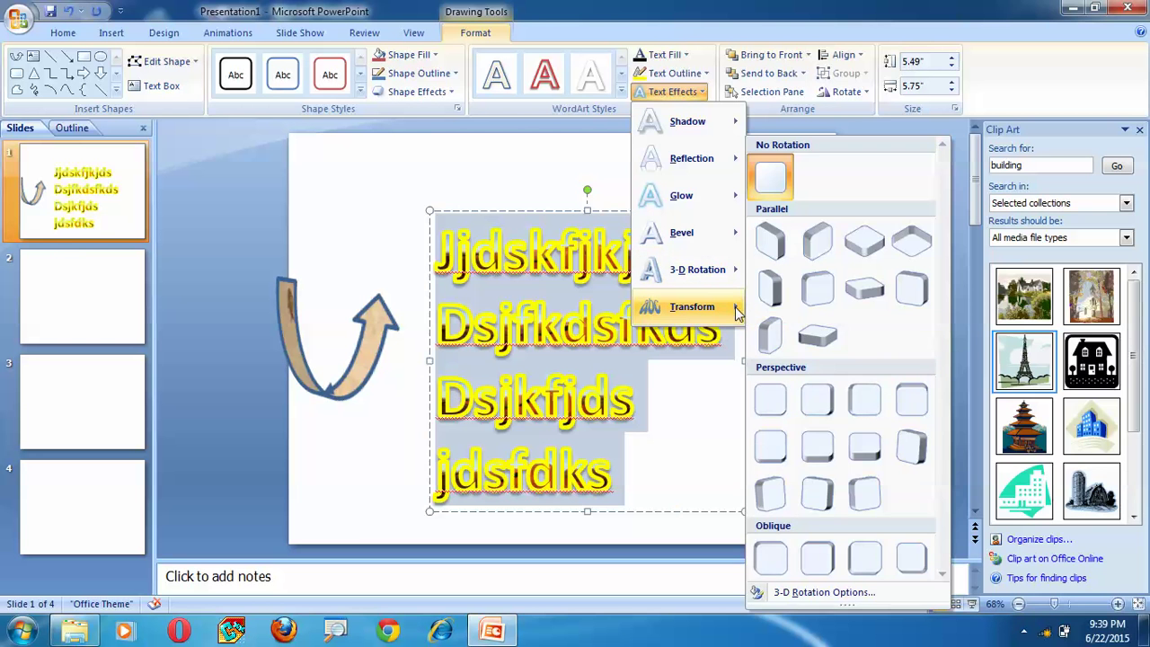
mouse_move(691, 307)
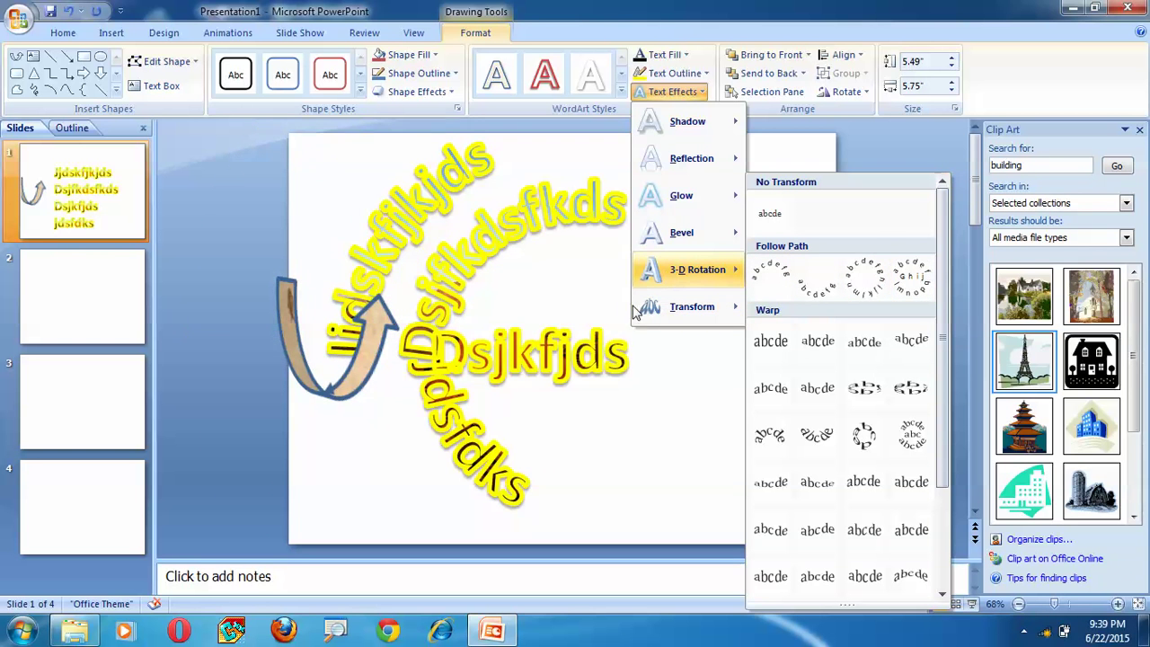
Apply a Follow Path transform so the yellow text arches over the arrow, then deselect it.
click(870, 276)
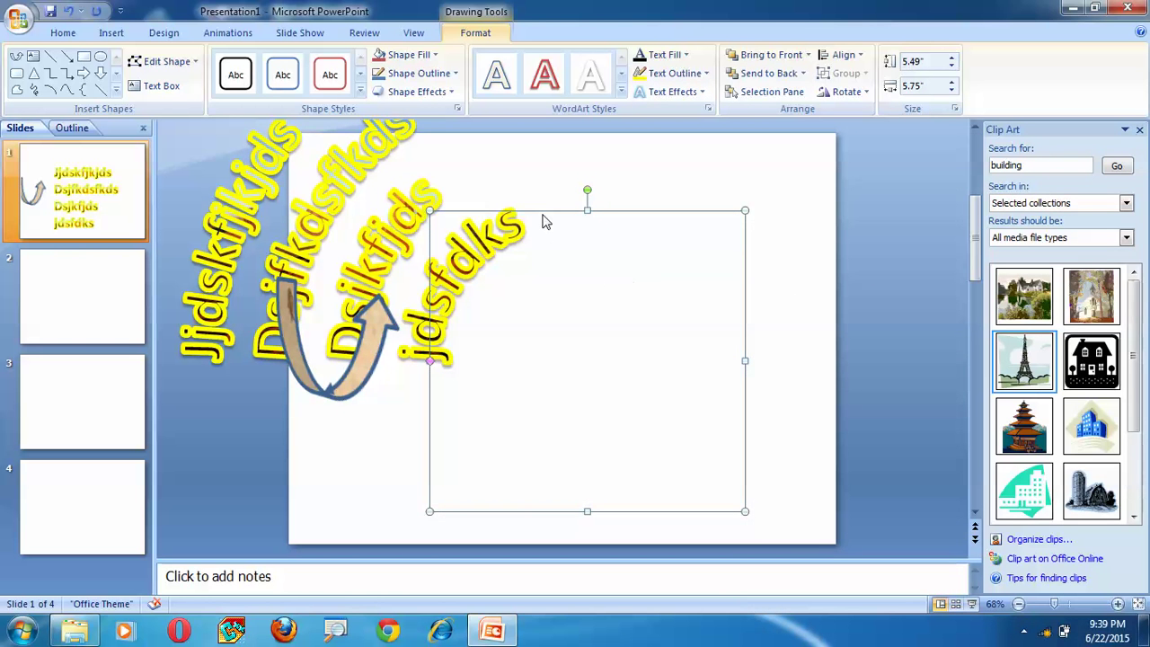
click(364, 223)
click(505, 248)
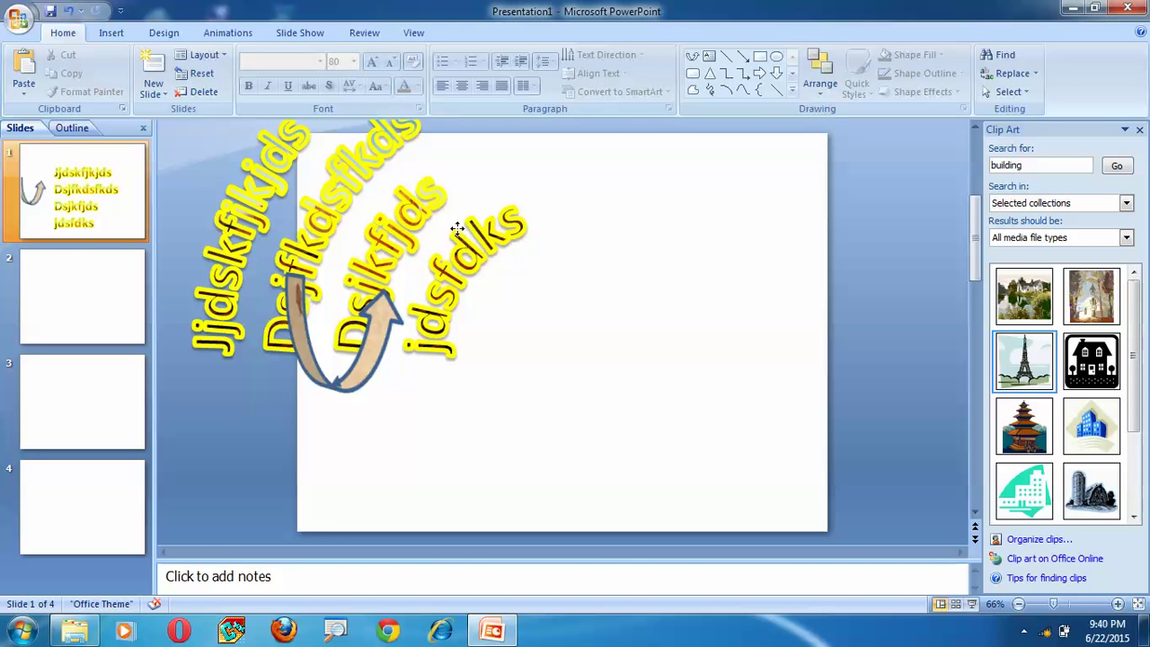
Edit the WordArt with stray letters 'jhjjjh', then delete all its text, leaving an empty box.
click(458, 229)
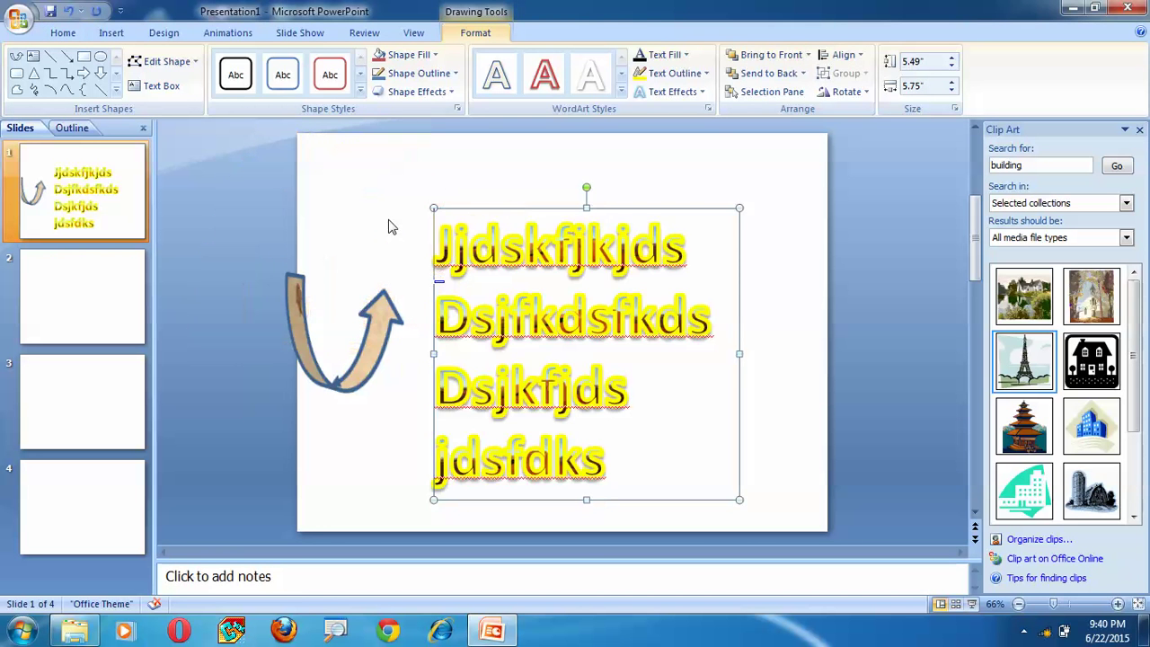
click(388, 226)
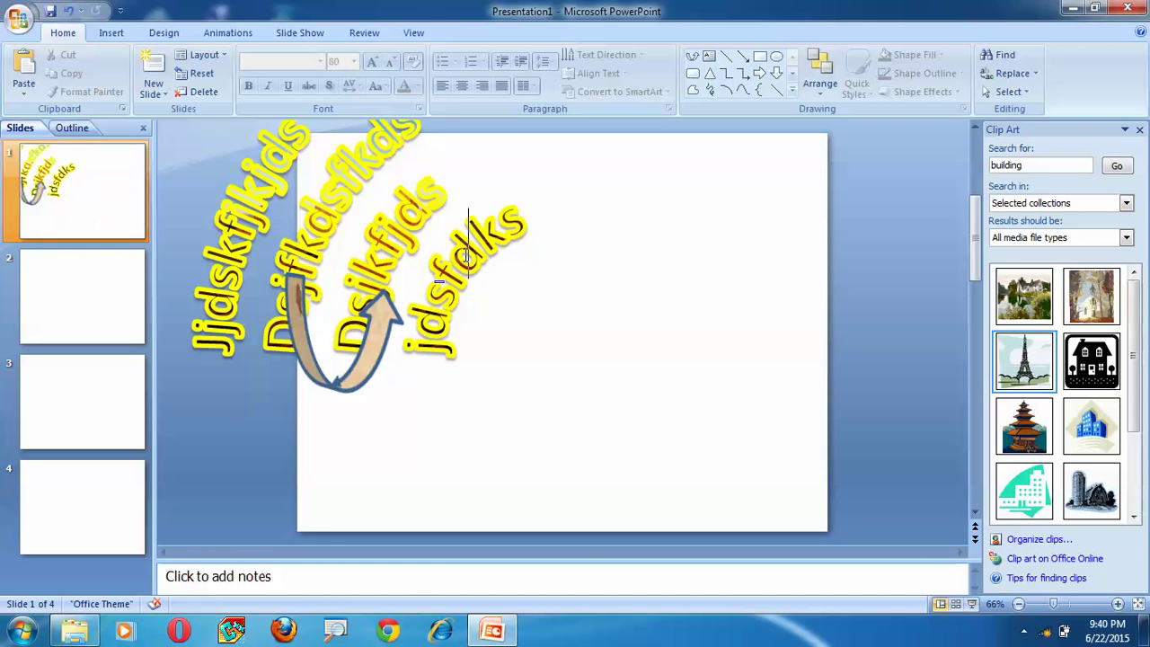
click(466, 254)
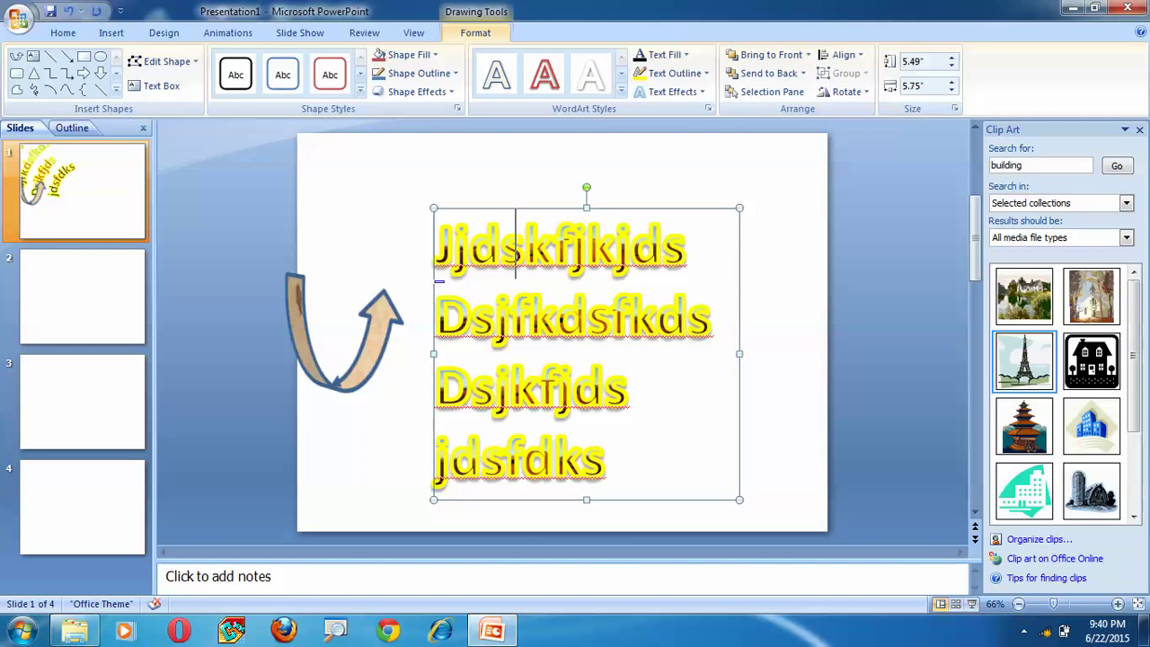
text(jhjjjh)
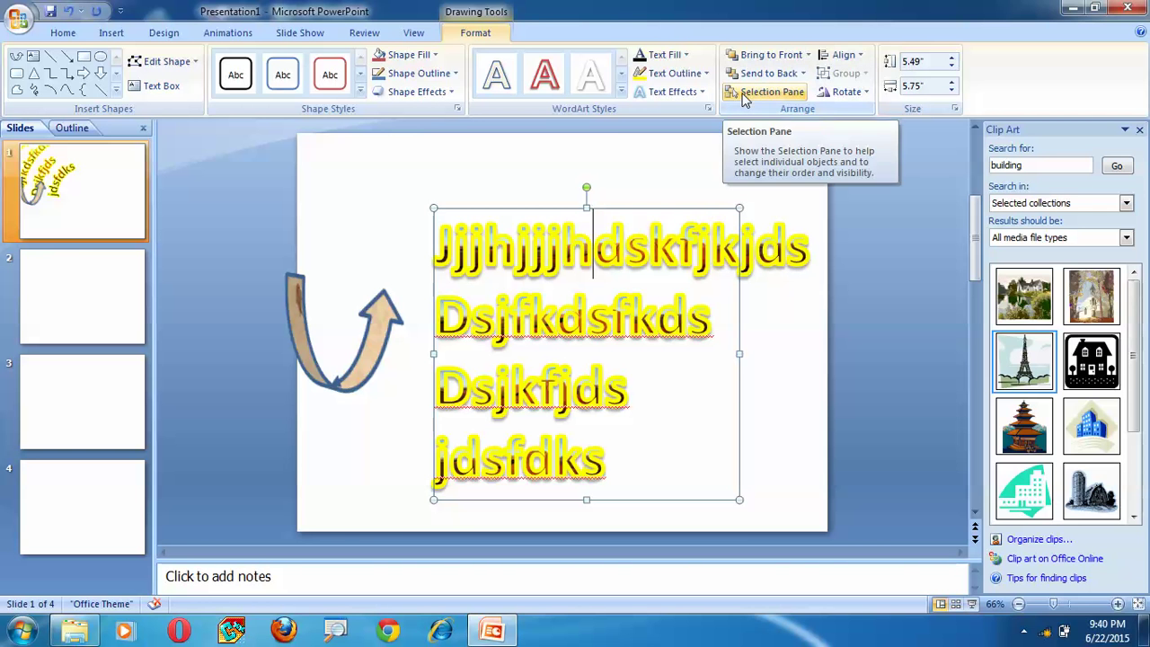
click(683, 94)
mouse_move(574, 257)
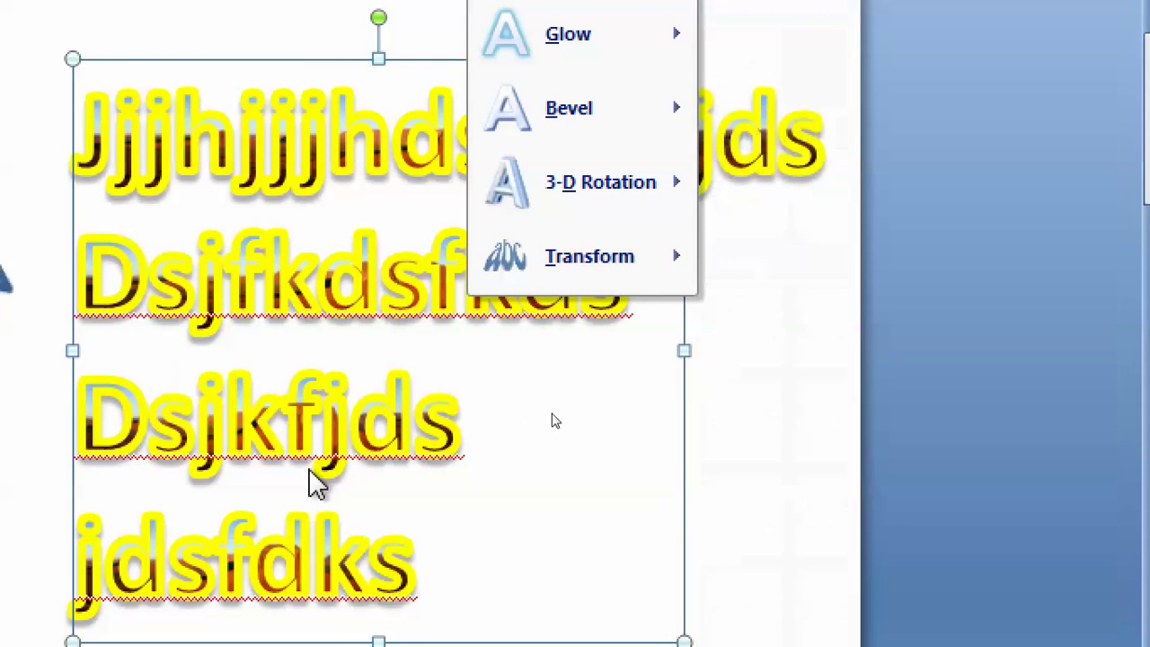
key(Escape)
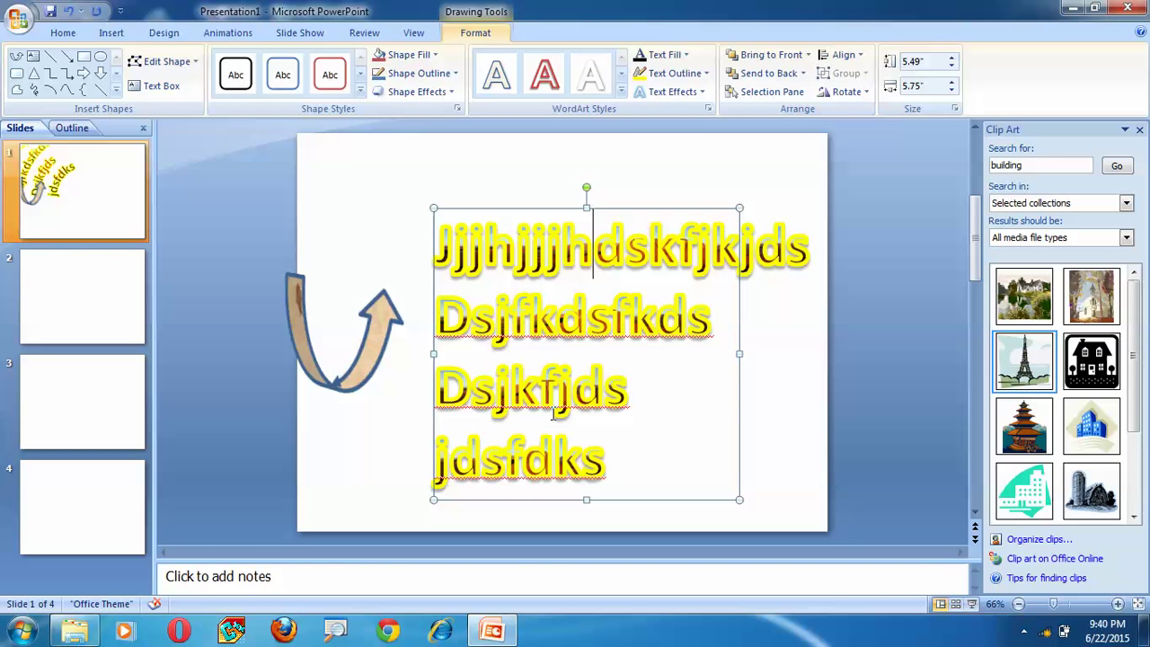
key(Escape)
key(Delete)
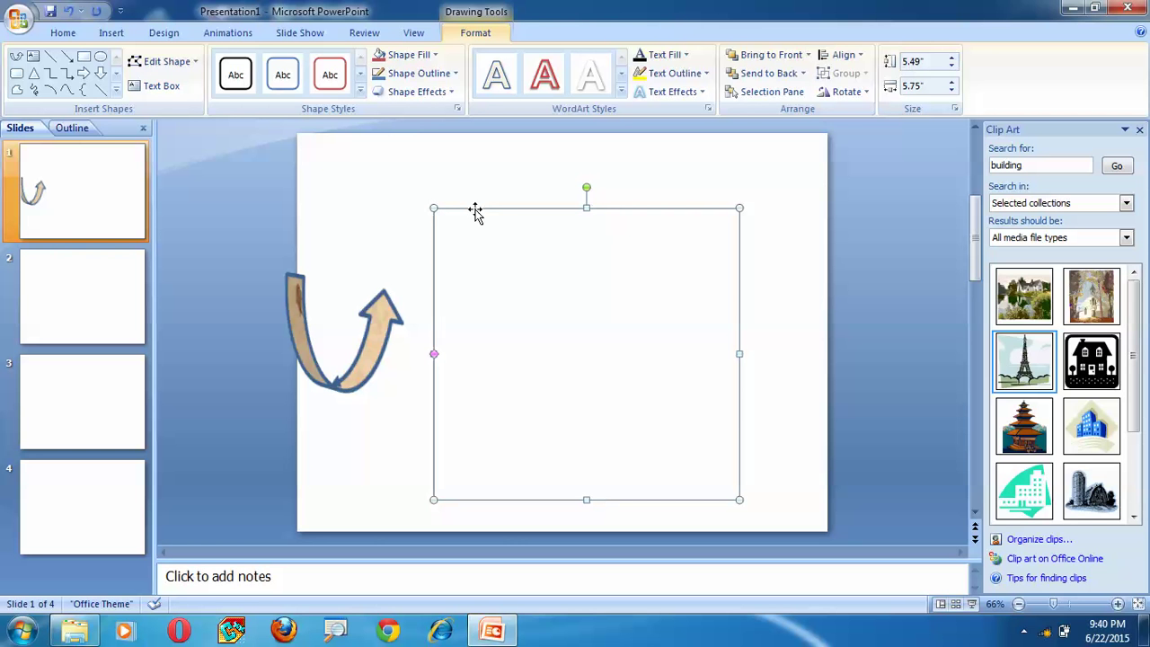
key(alt+n)
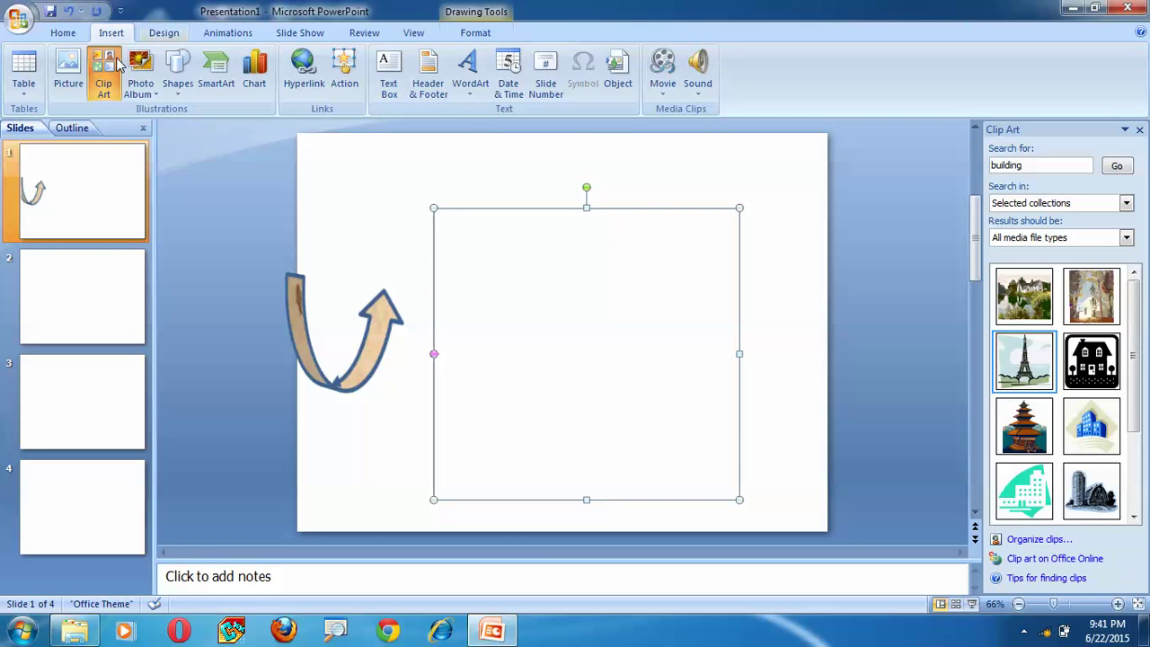
Create a new photo album with the Desert picture, then return to Presentation1.
click(149, 94)
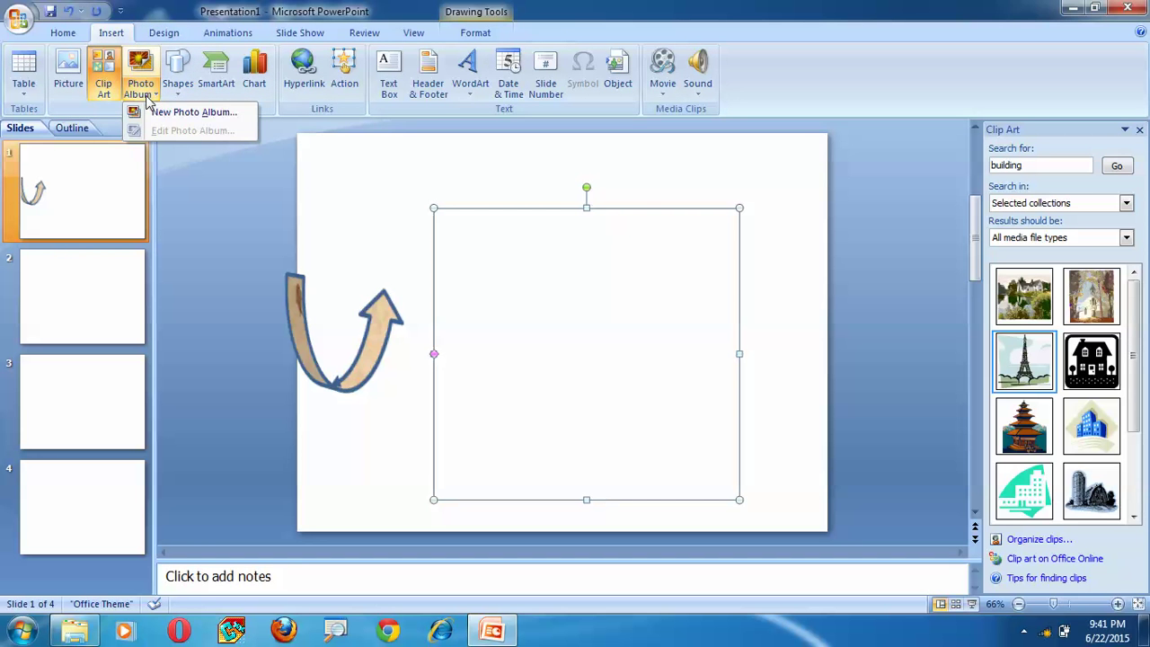
click(156, 113)
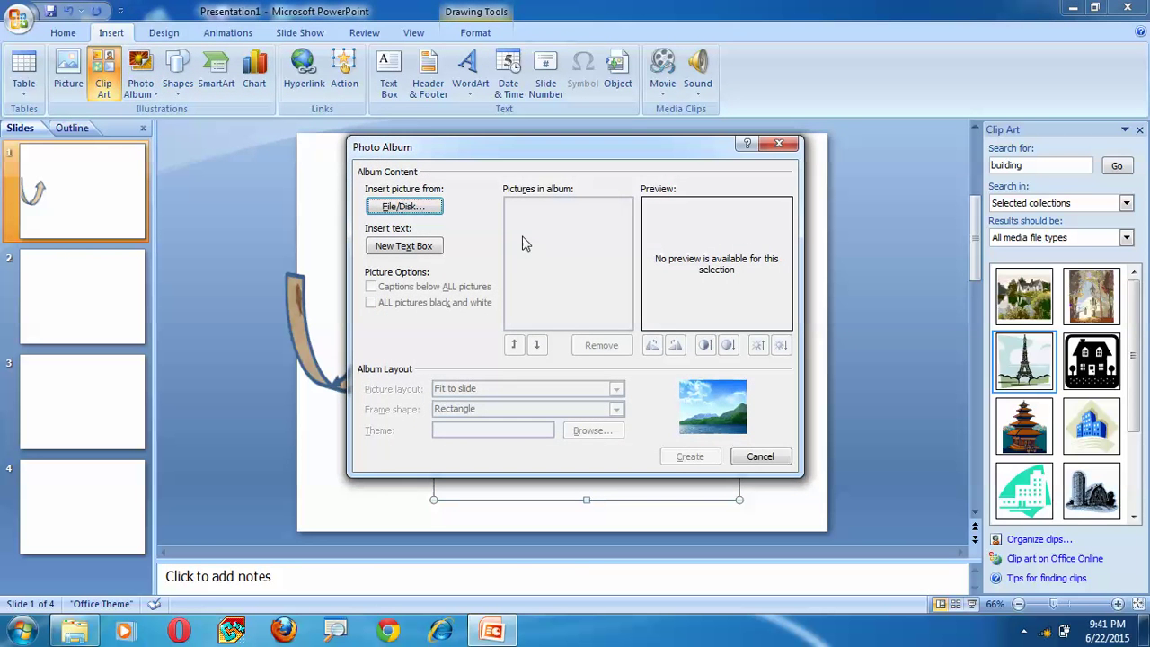
click(402, 206)
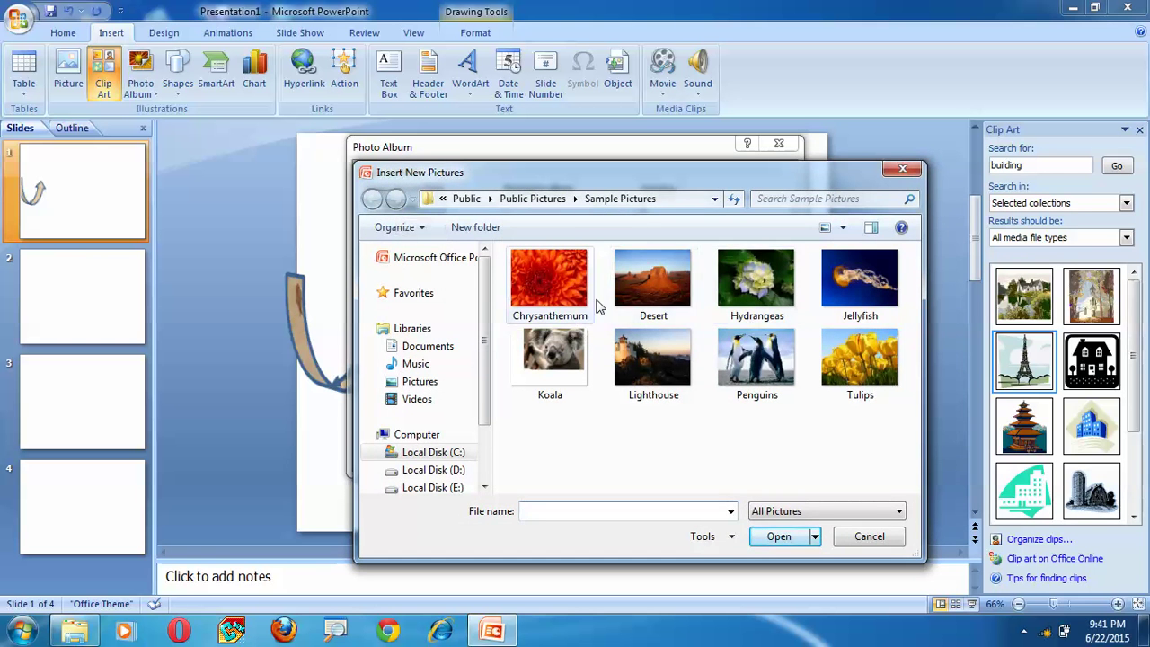
click(638, 285)
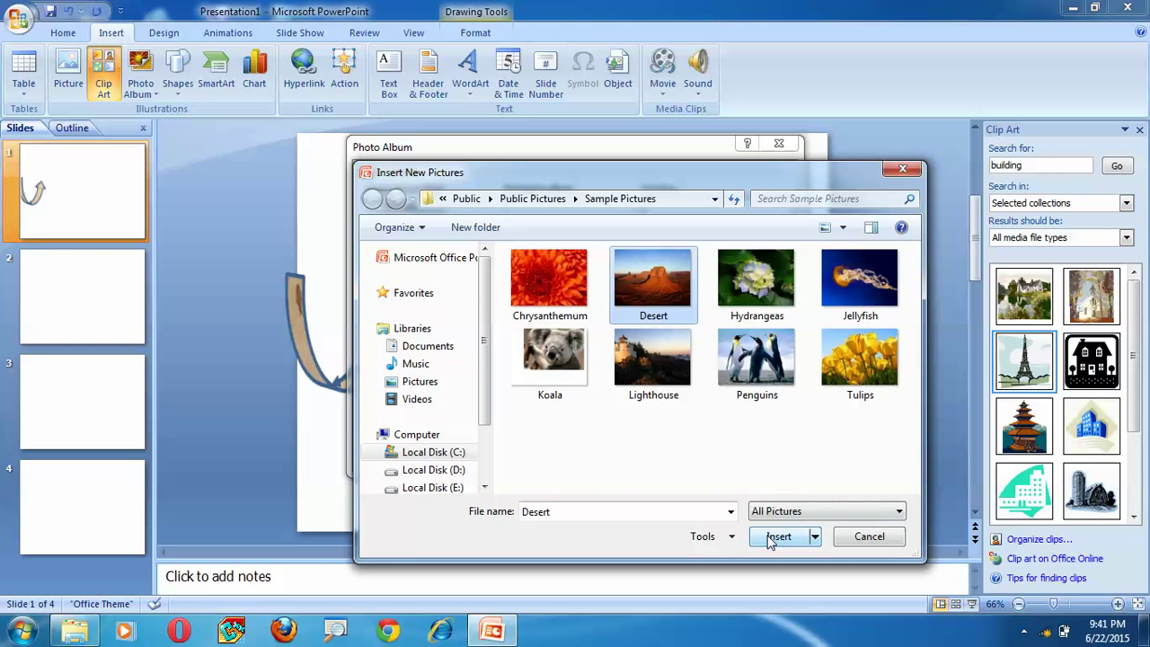
click(770, 536)
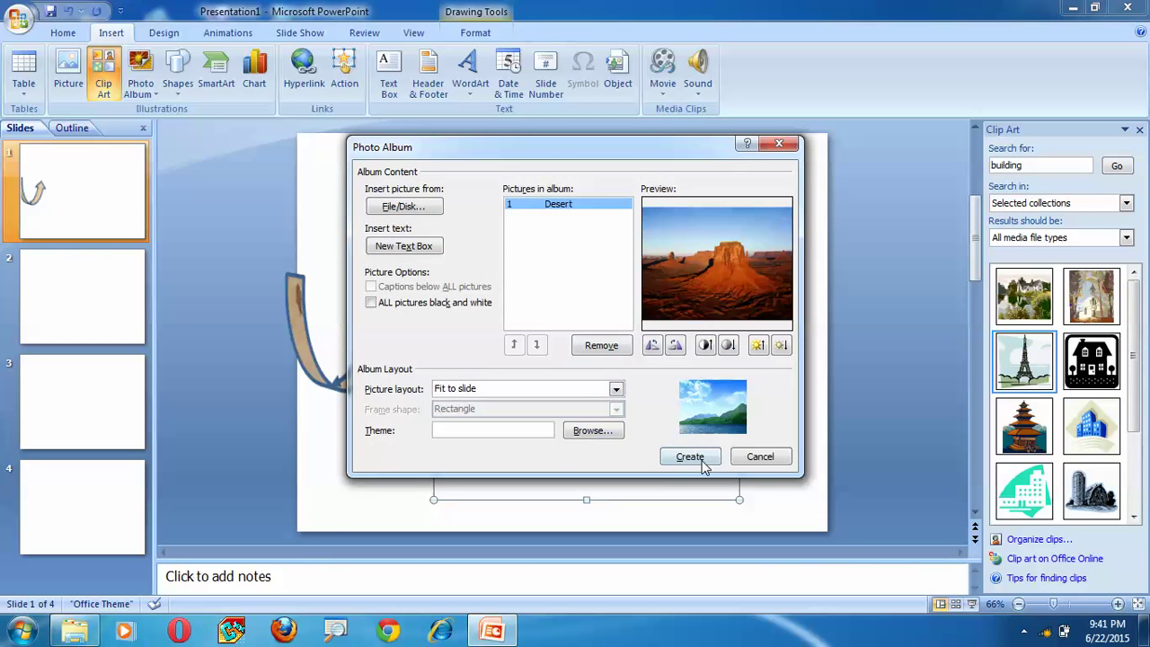
click(697, 462)
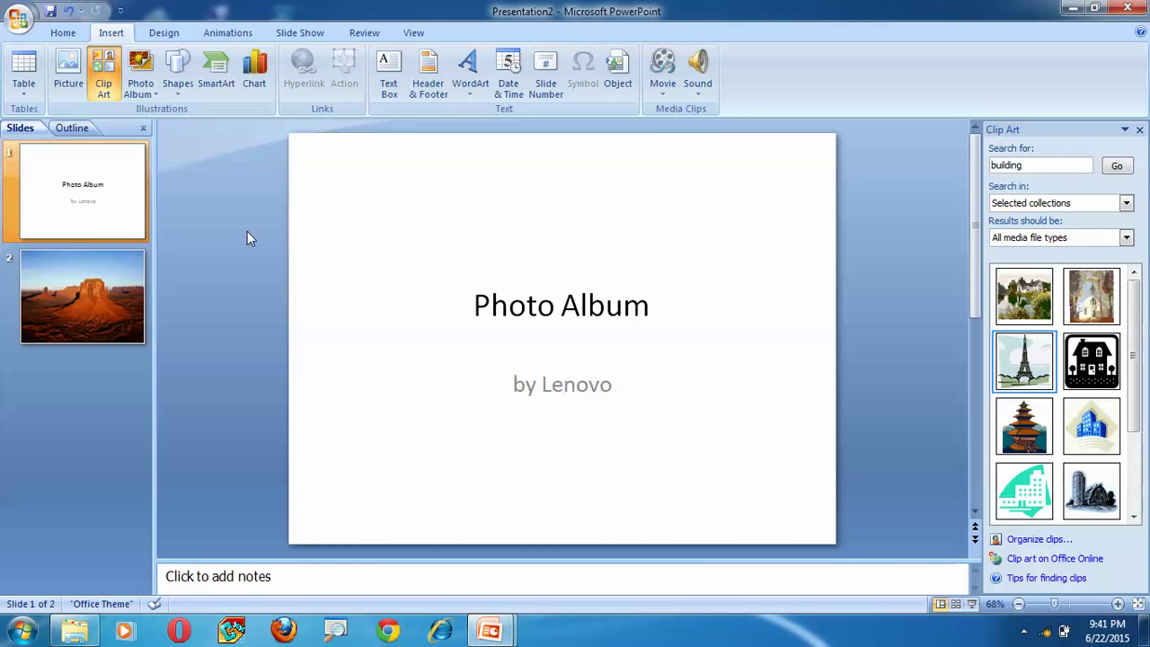
click(490, 631)
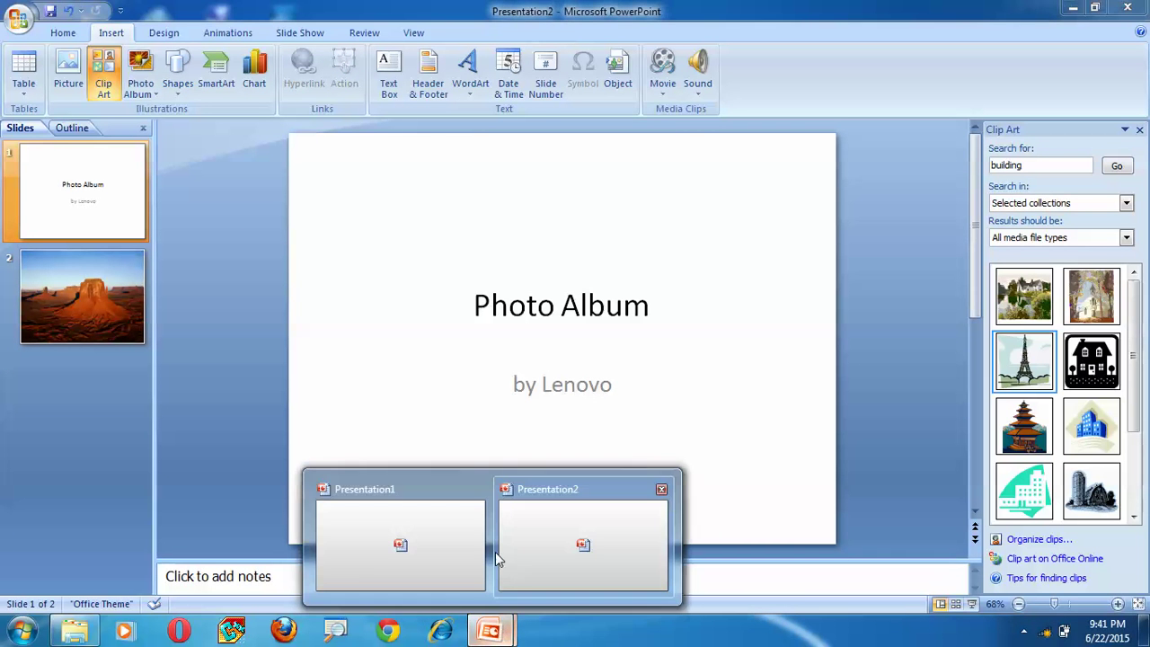
click(398, 539)
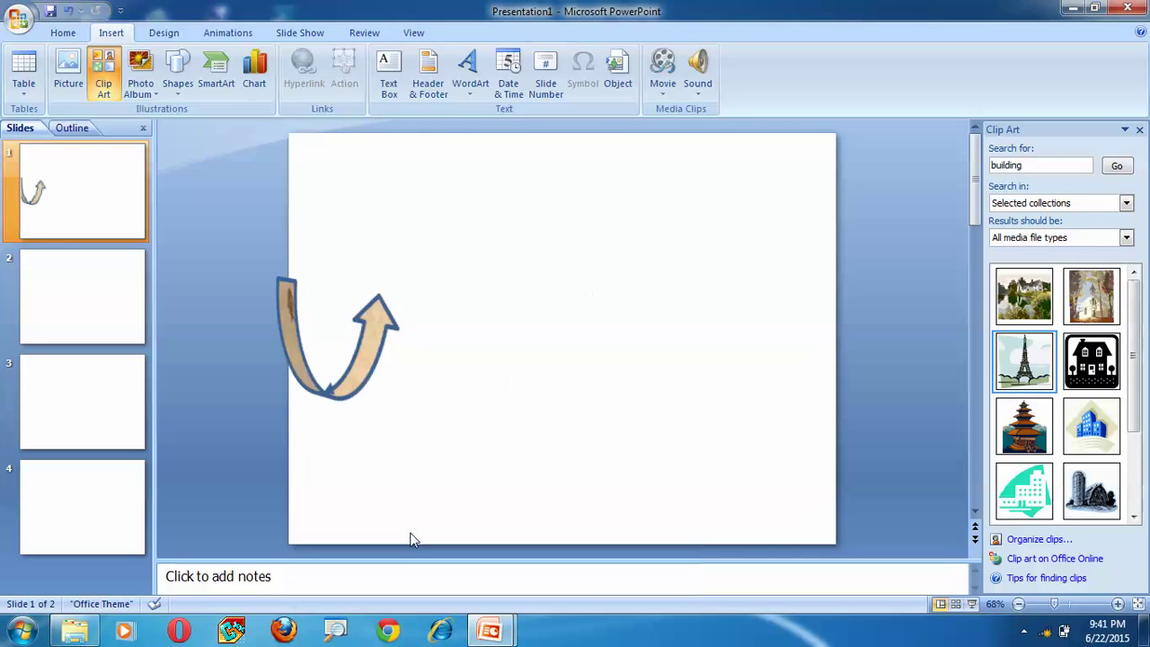
In Presentation2, edit the photo album to add Jellyfish after Desert and update it.
click(489, 631)
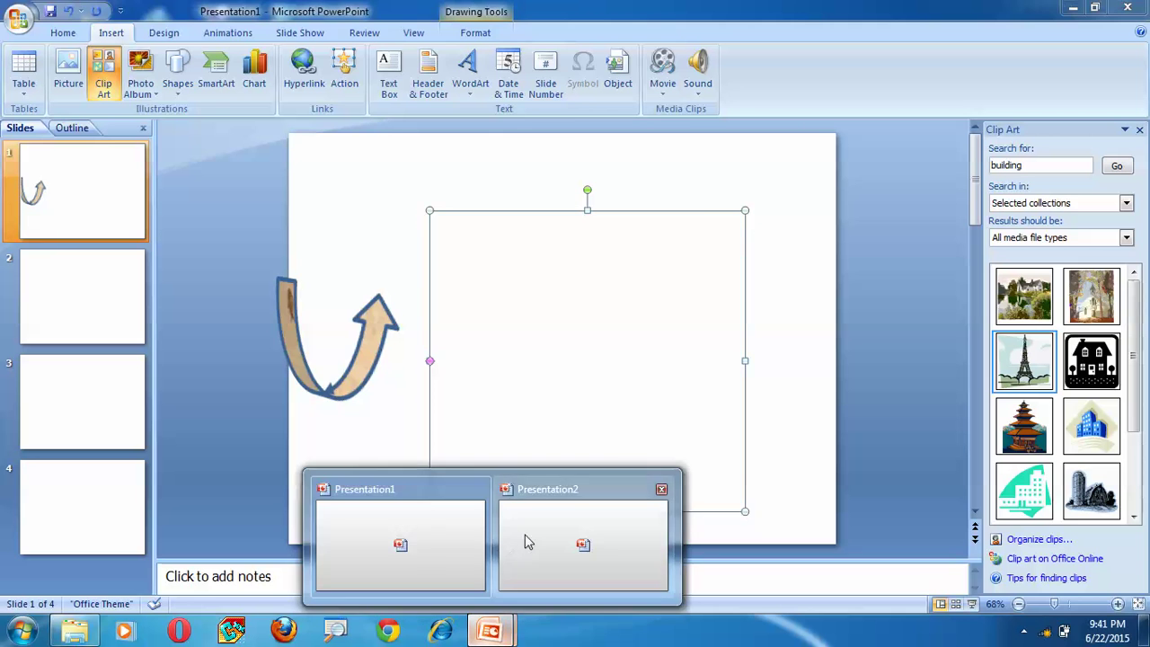
click(523, 537)
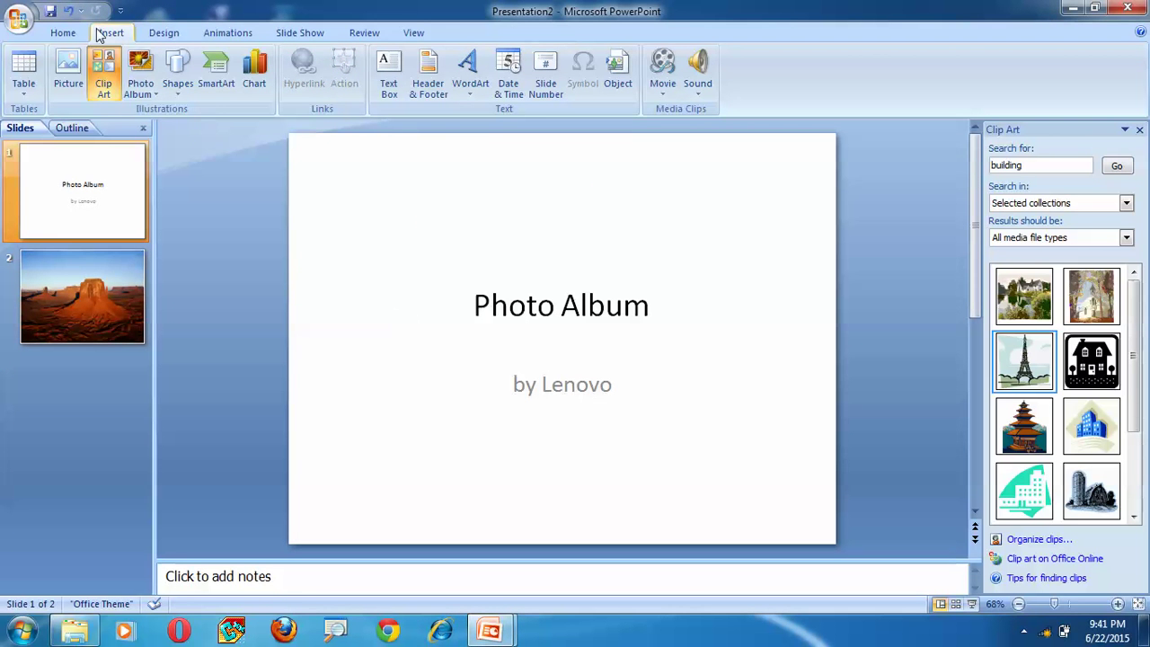
click(154, 91)
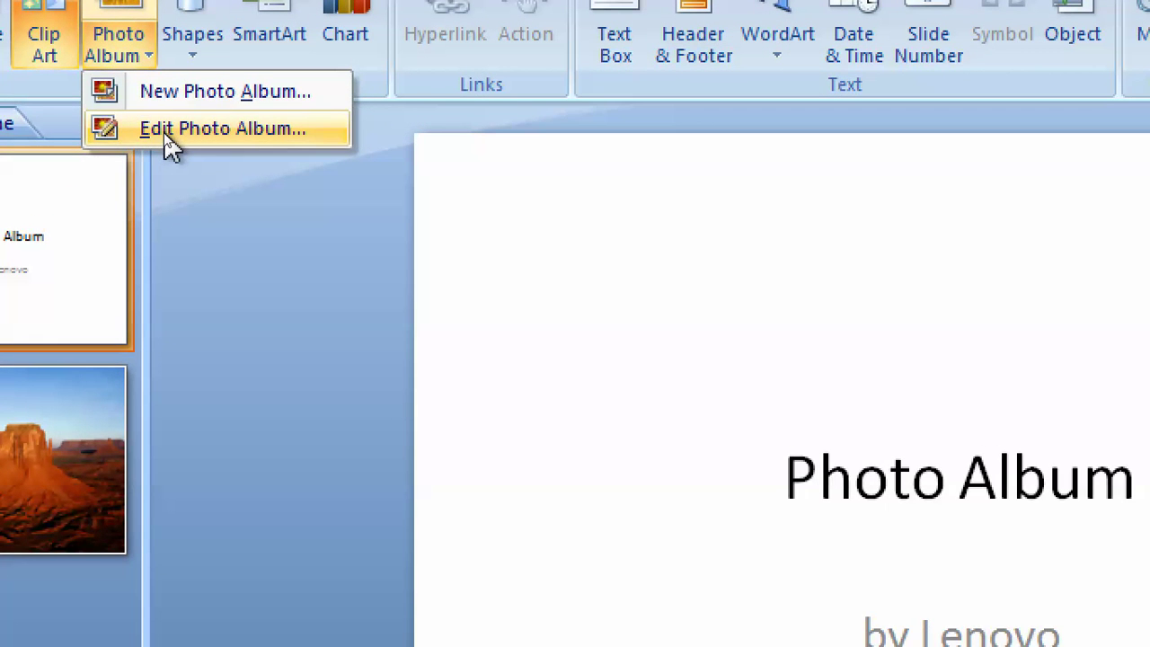
click(166, 135)
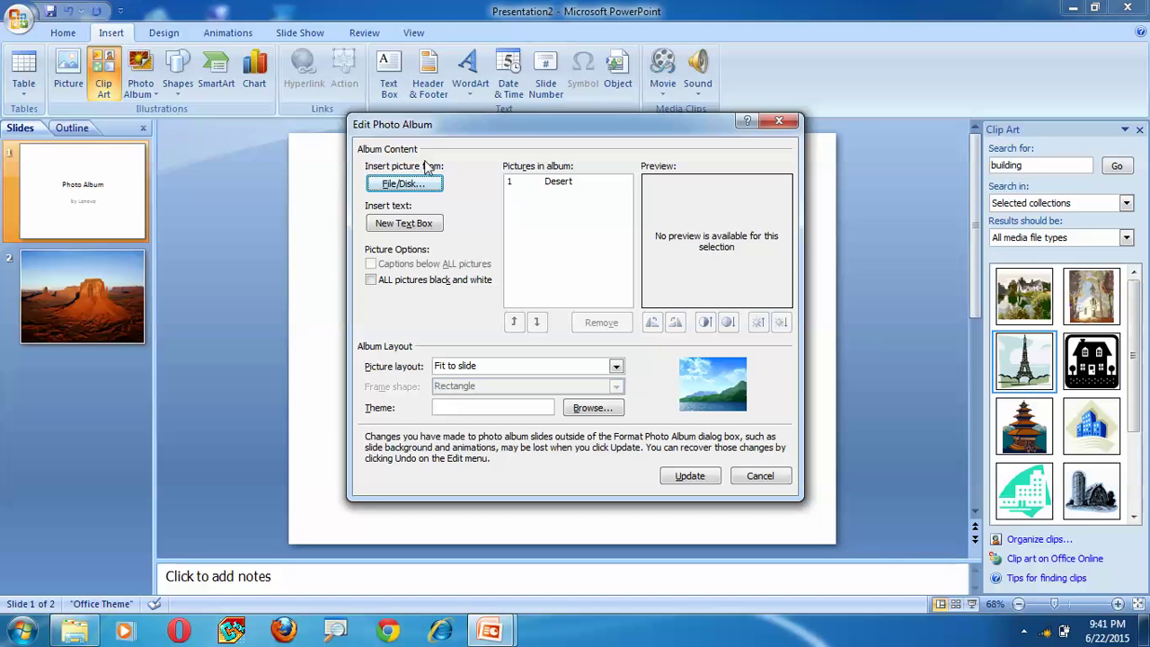
click(406, 183)
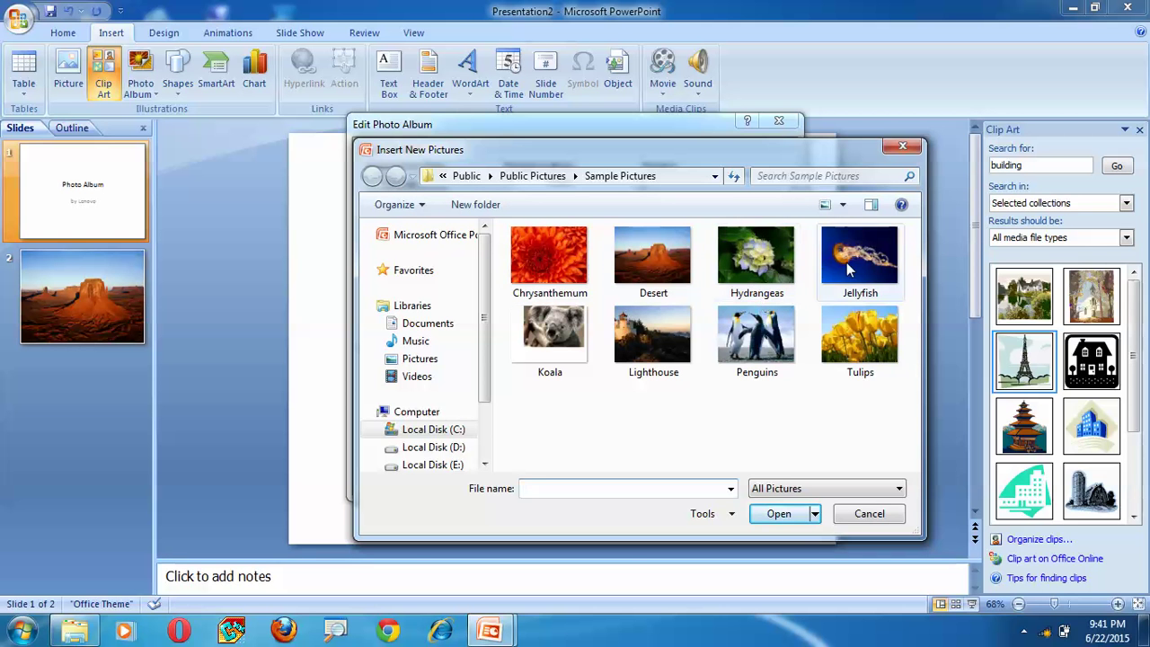
click(849, 268)
click(778, 513)
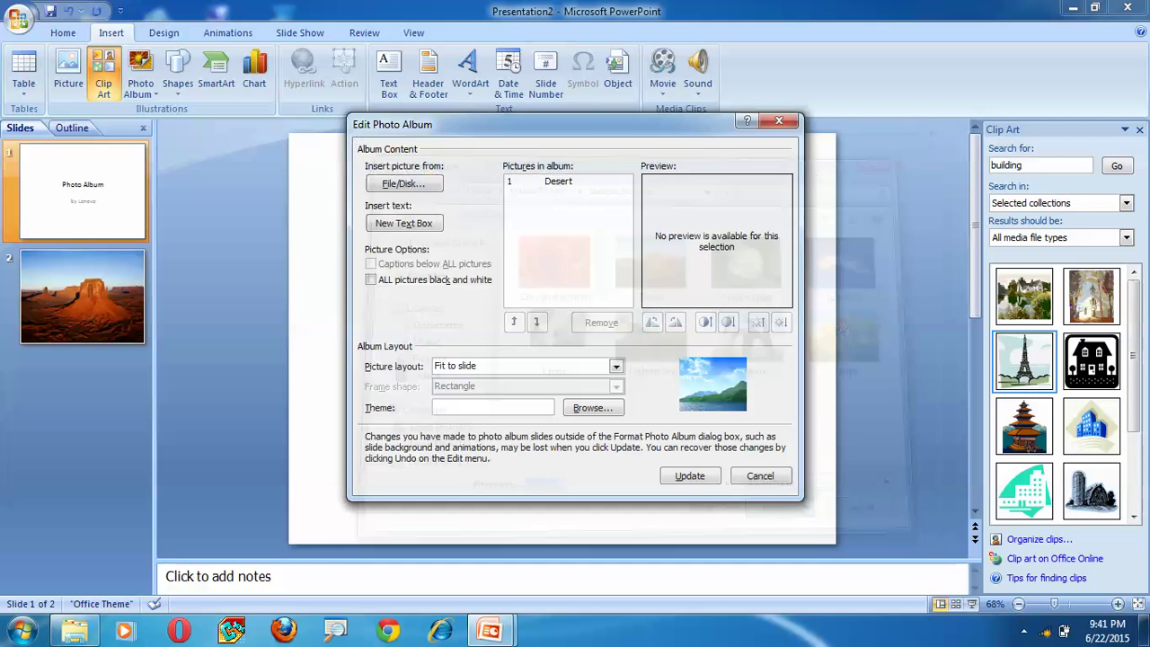
click(680, 478)
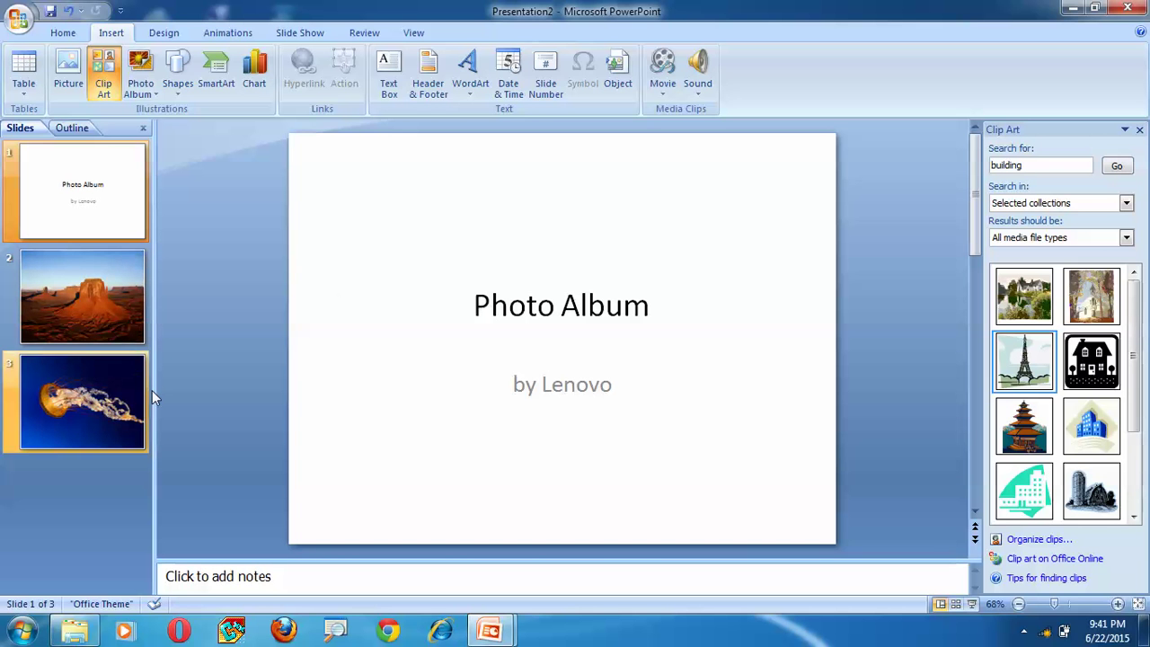
Add Hydrangeas to the photo album as the fourth slide and start the slide show.
click(141, 101)
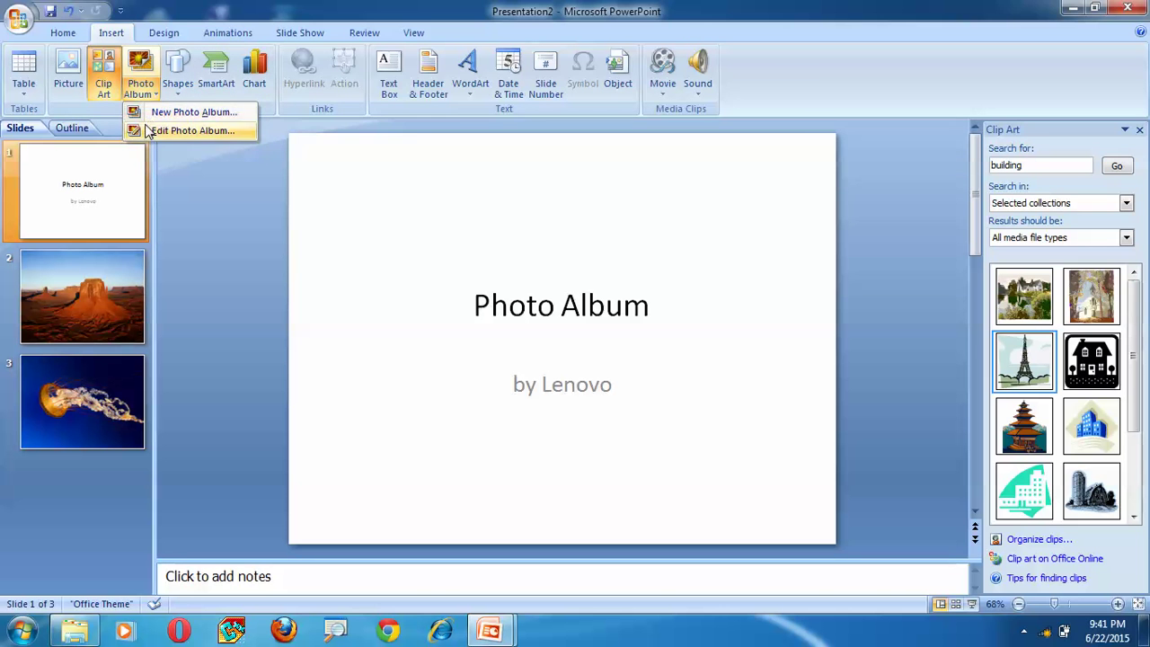
click(147, 130)
click(398, 185)
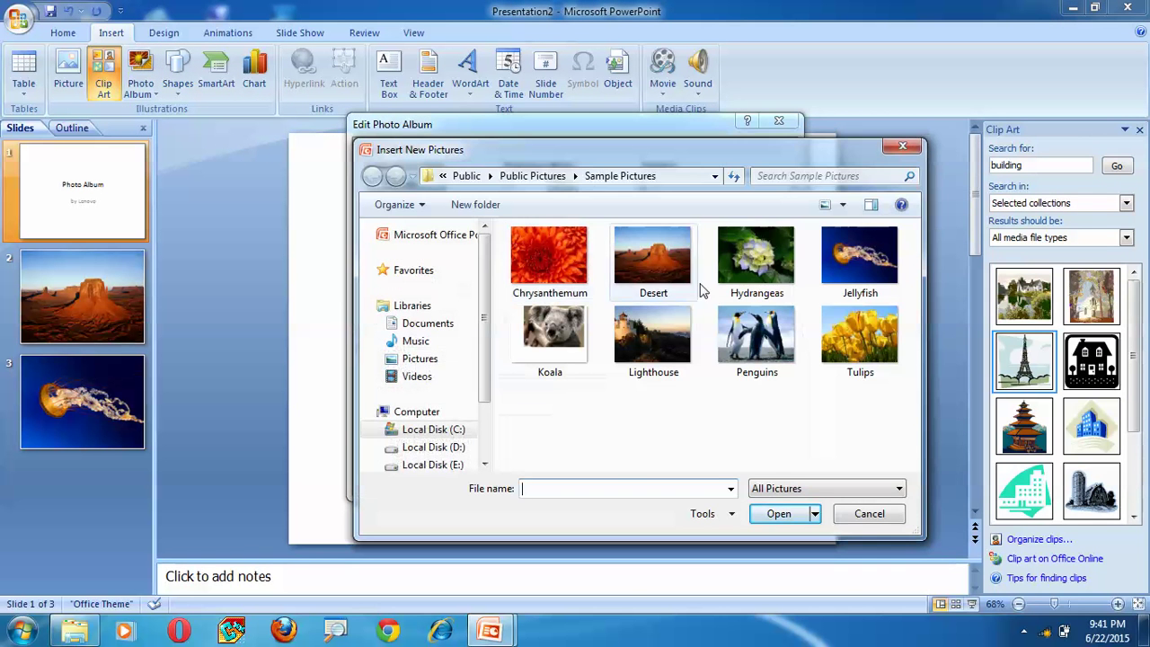
click(764, 262)
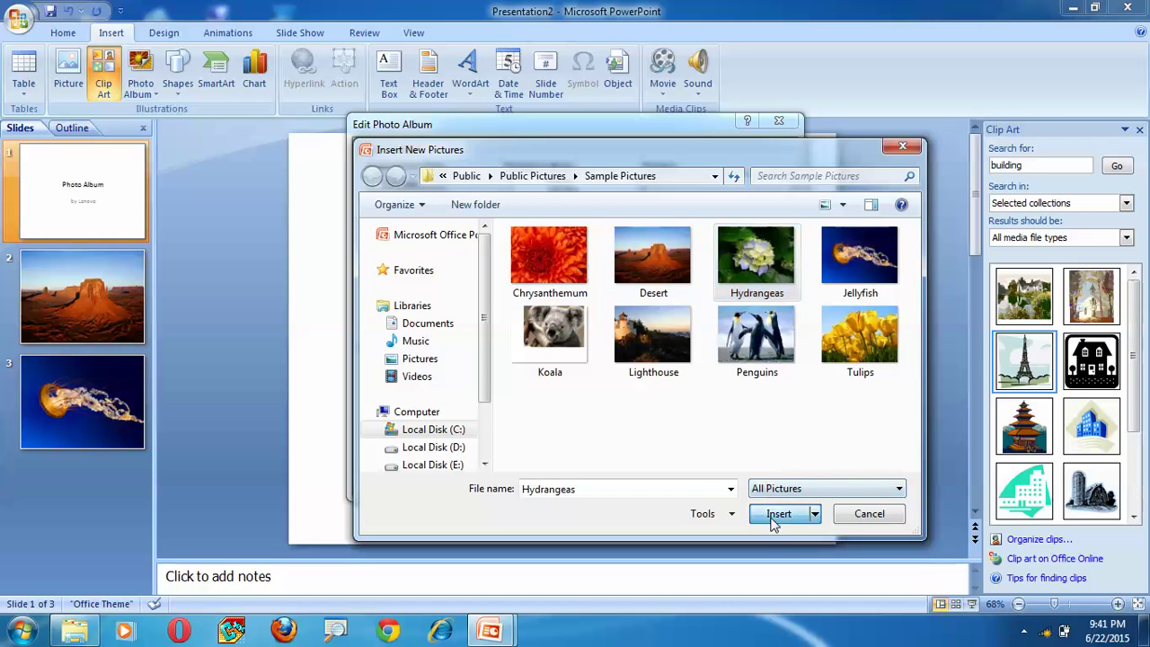
click(773, 514)
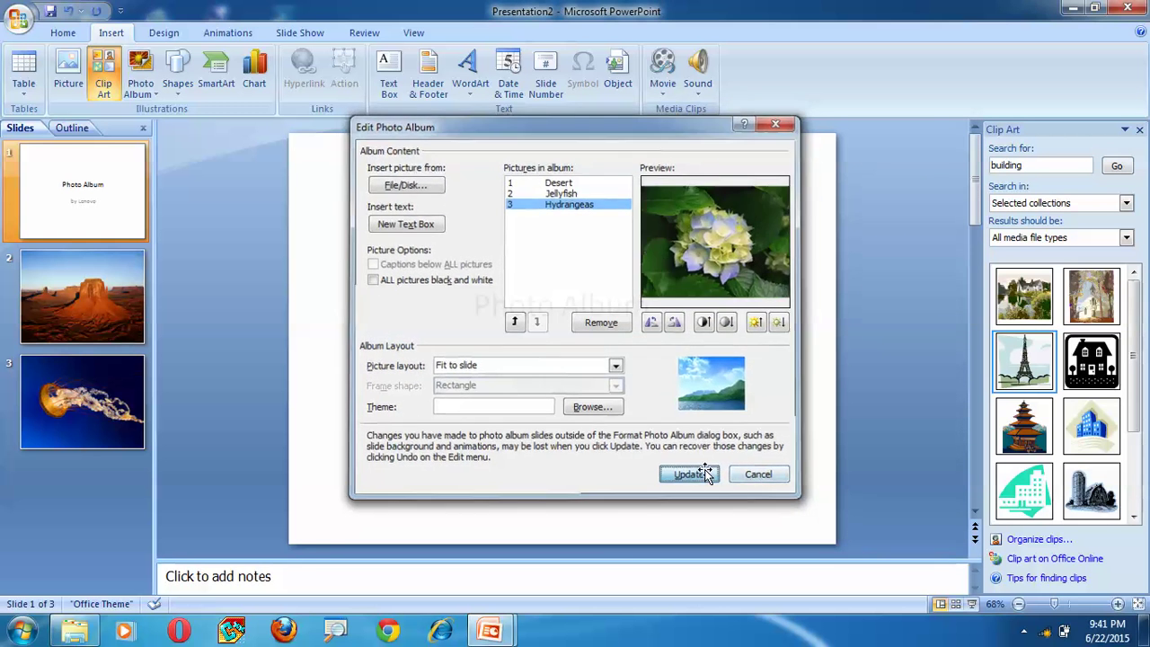
click(689, 473)
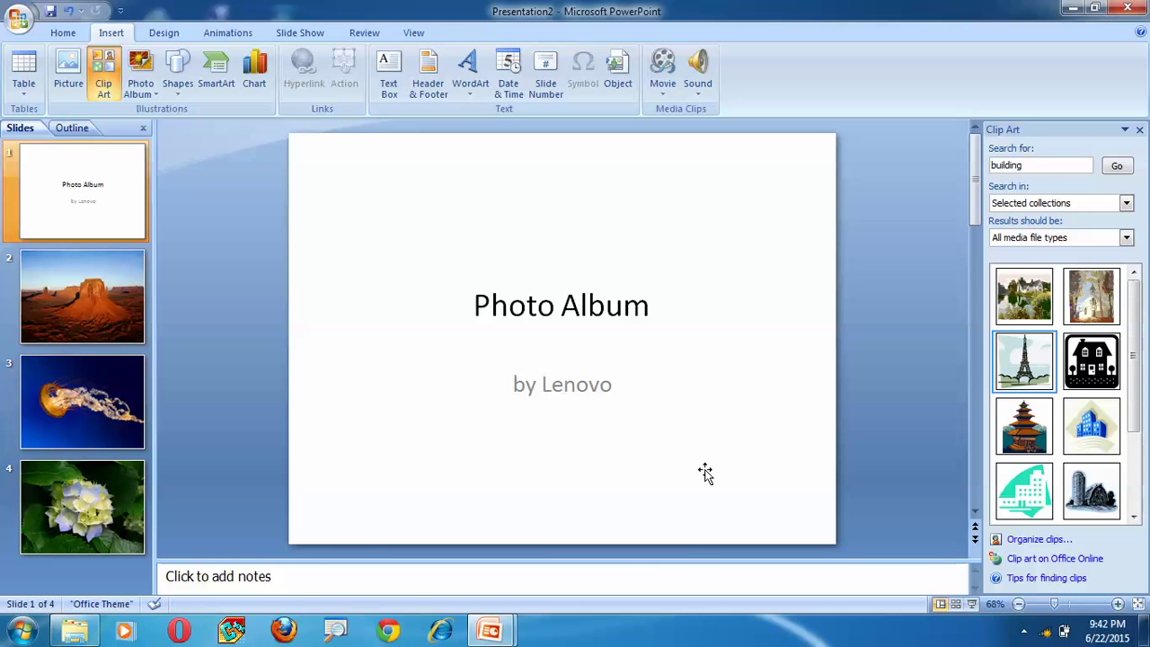
key(F5)
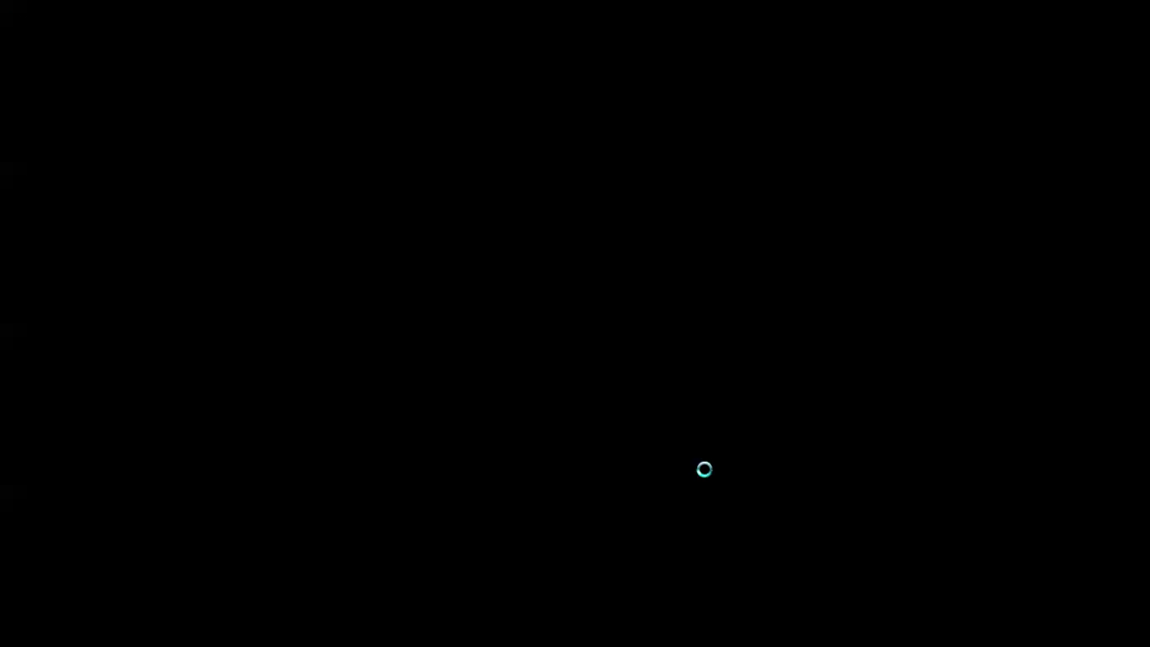